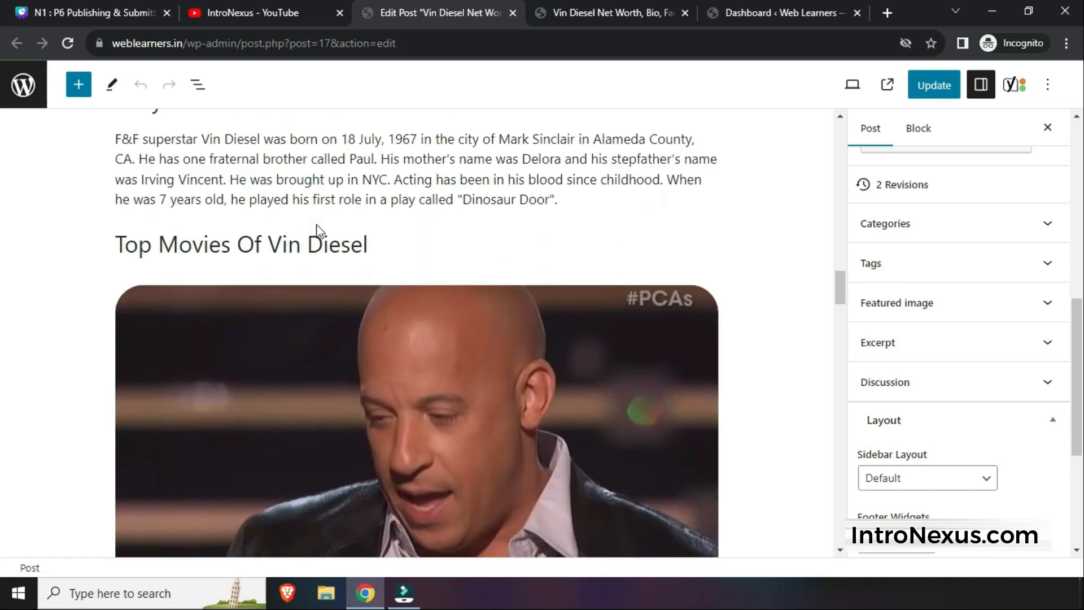
Step: Assign the Vin Diesel post to the Actor category and remove it from Uncategorized
scroll(317, 226, down, 20)
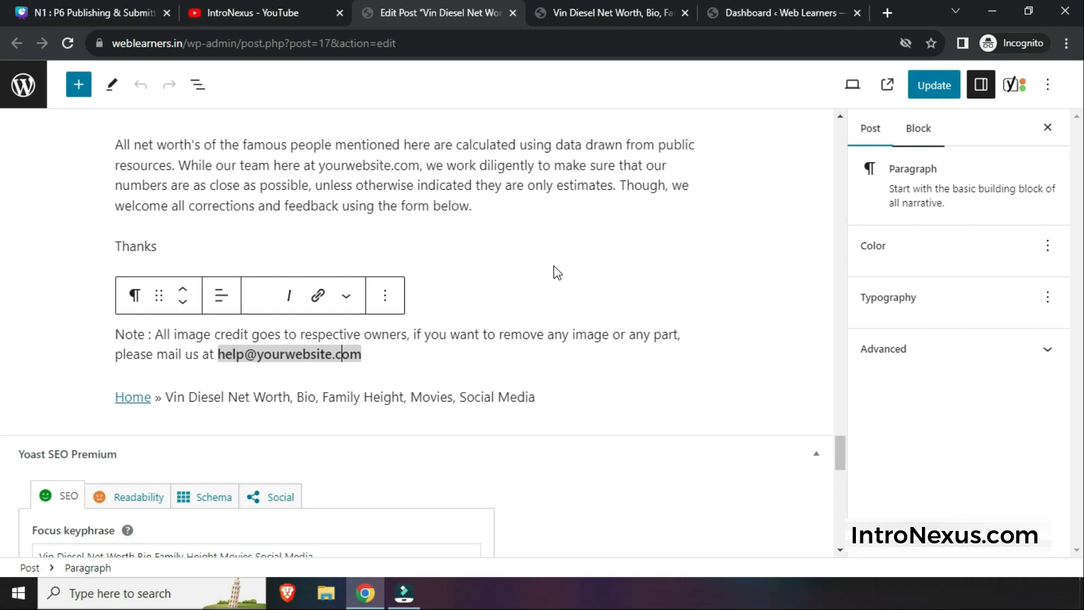
click(554, 266)
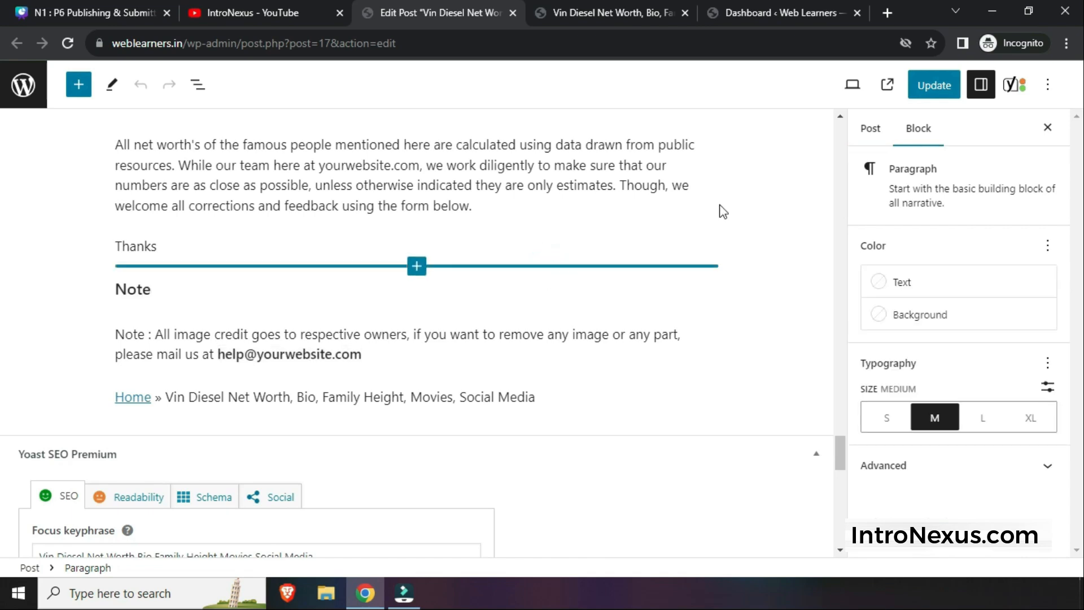
click(869, 128)
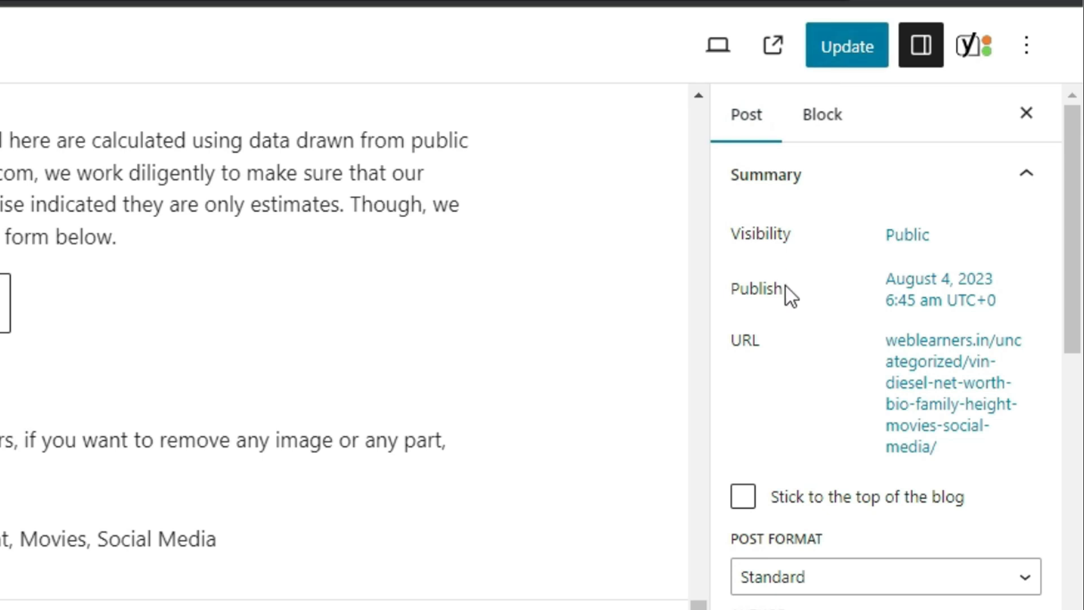
scroll(786, 286, down, 5)
scroll(786, 287, down, 6)
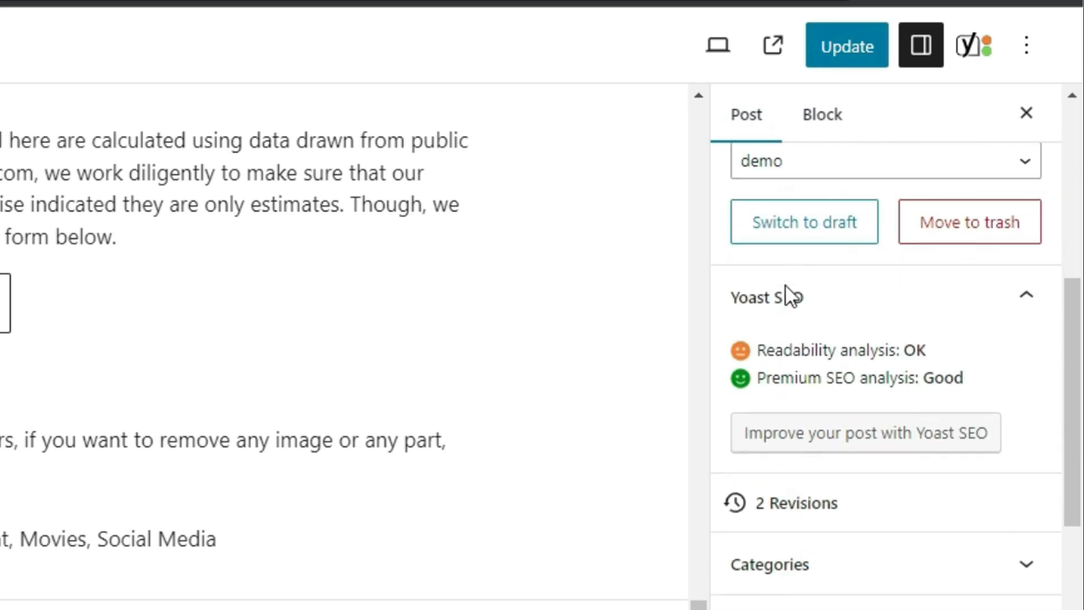
click(826, 275)
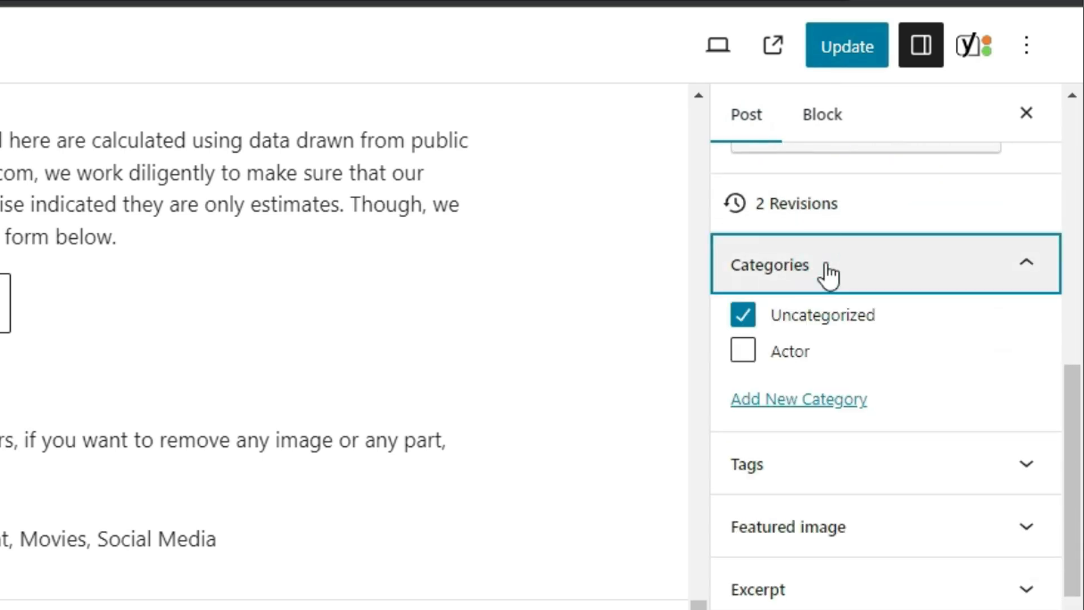
click(750, 359)
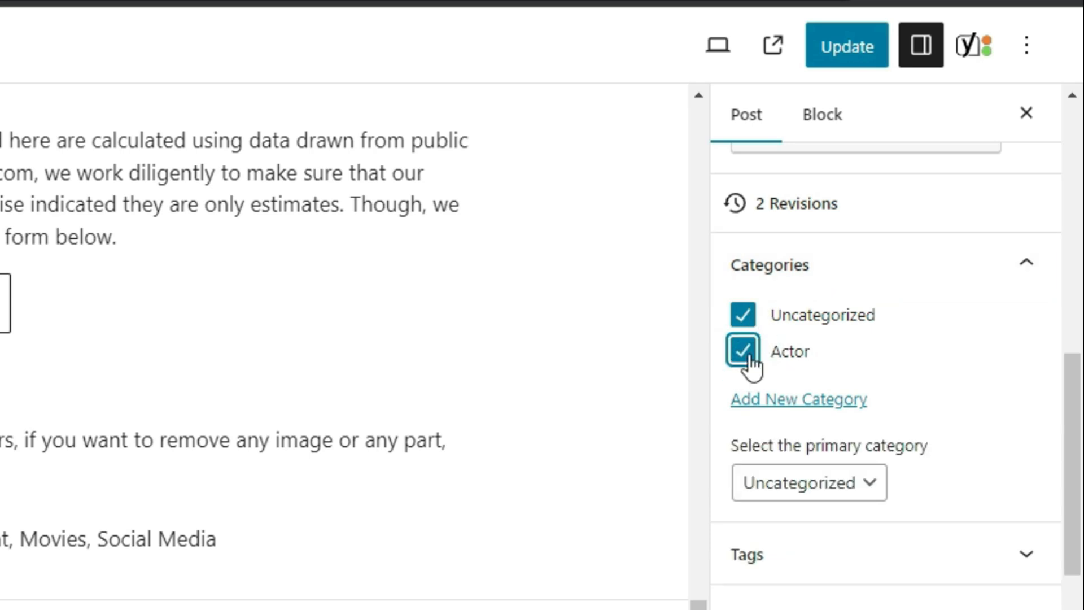
click(744, 316)
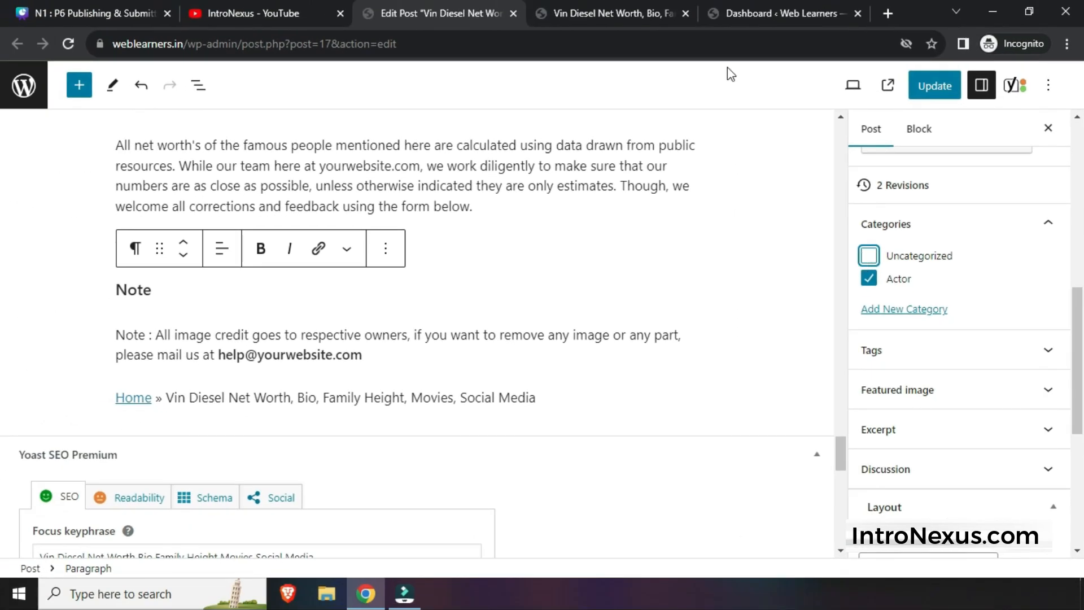
Step: Examine the category part of the published Vin Diesel post's URL and compare it with the category settings in the editor
click(609, 9)
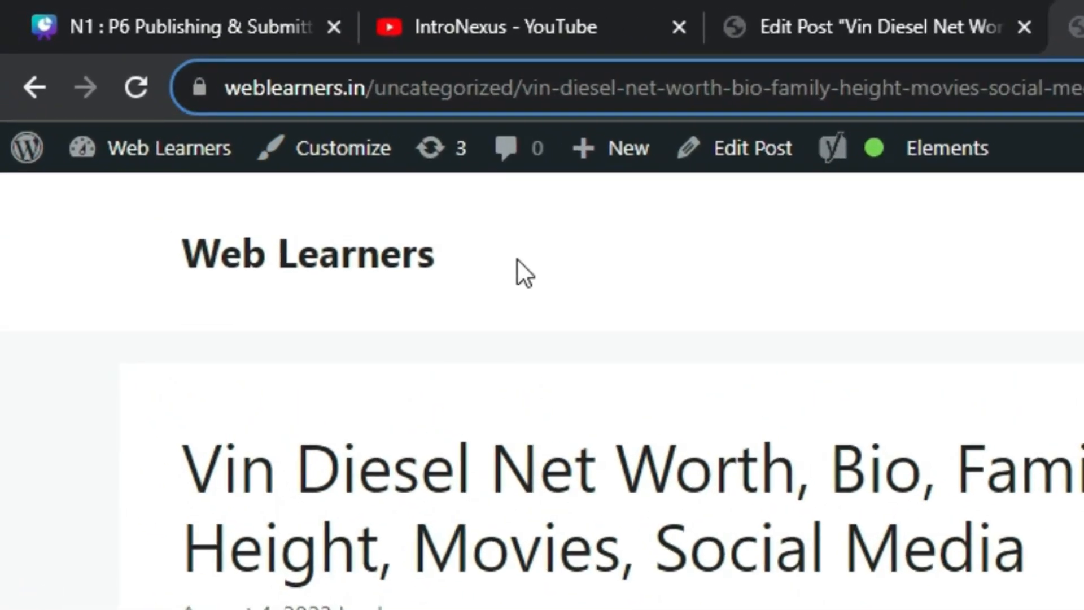
click(317, 162)
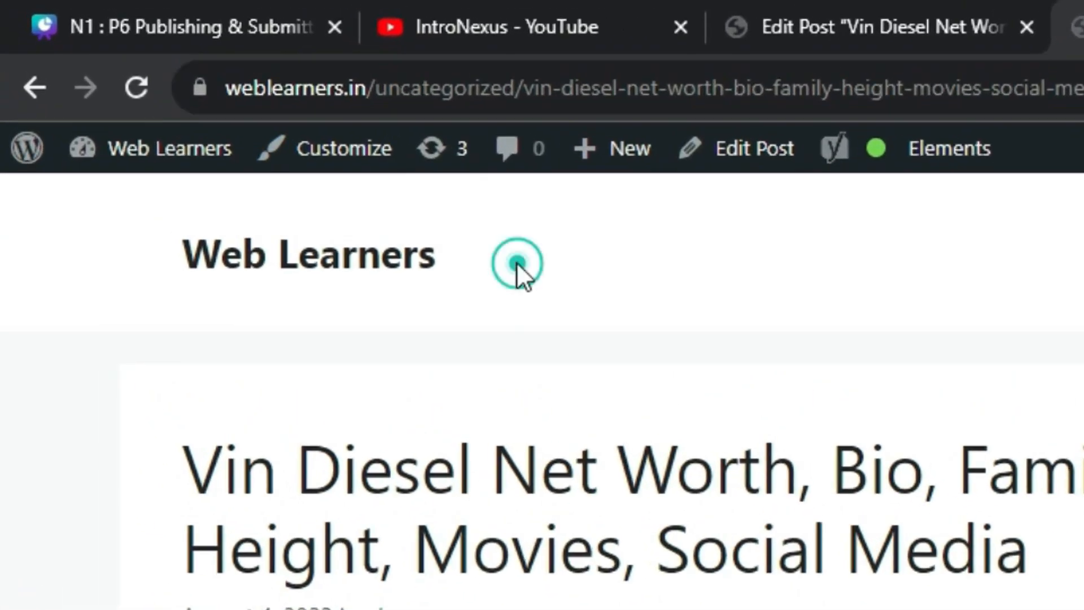
drag(373, 87, 517, 88)
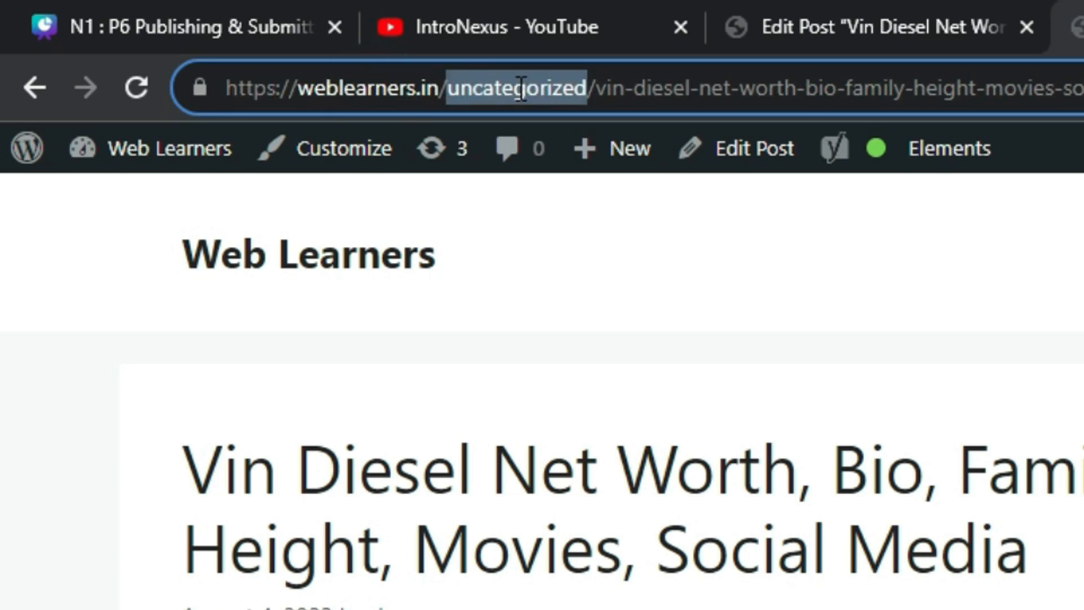
click(517, 87)
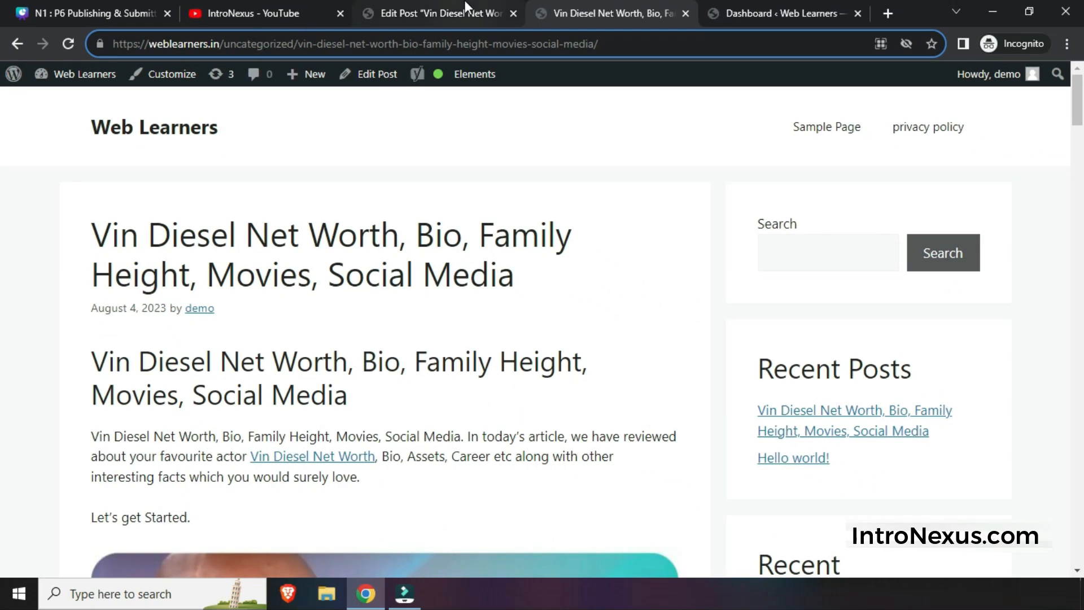
click(466, 7)
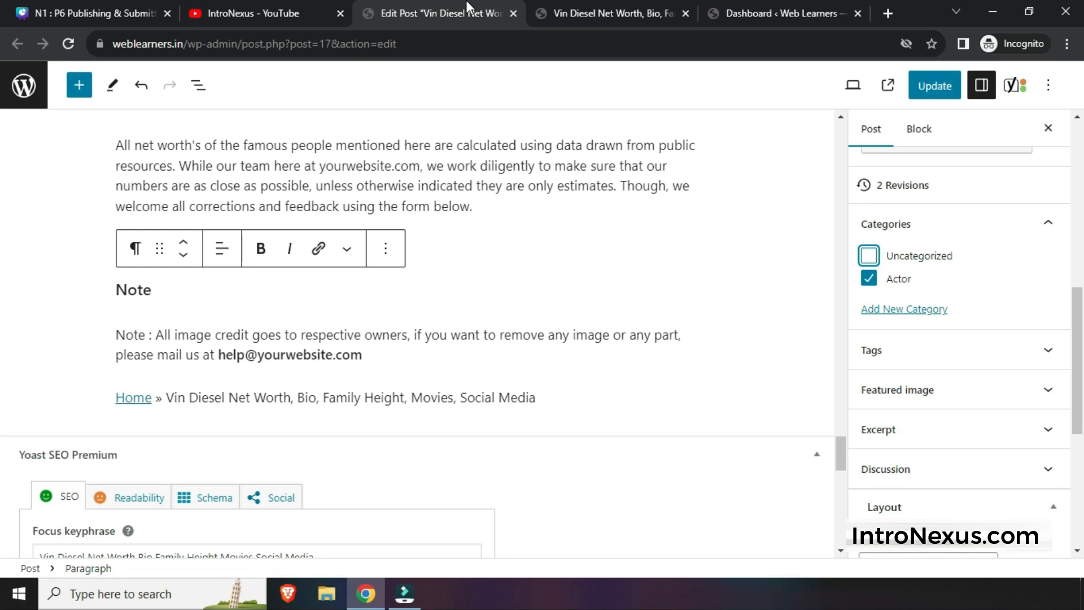
click(596, 1)
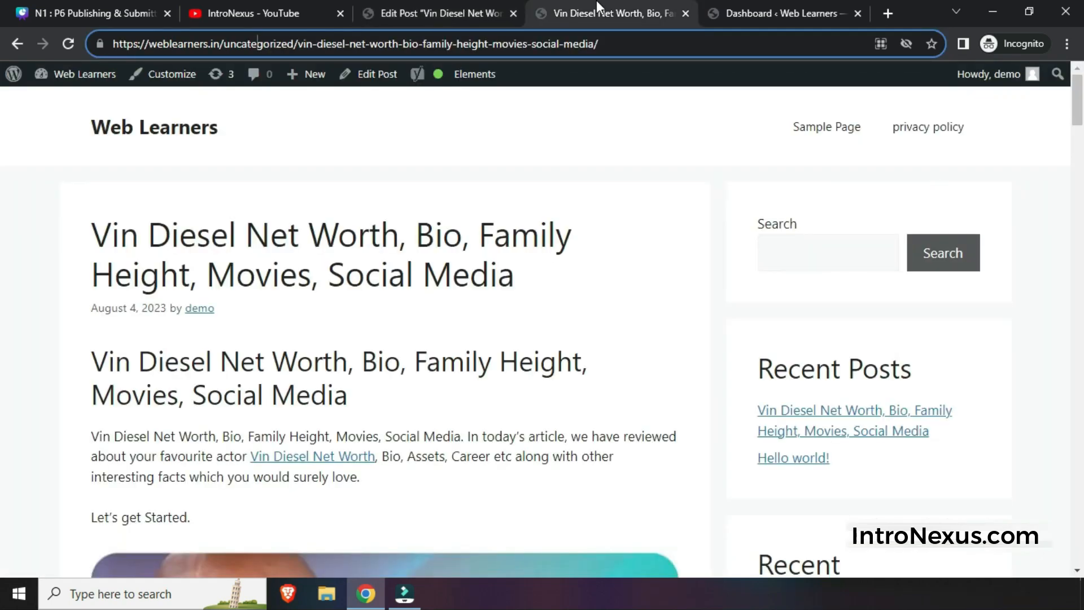
Step: Update the Vin Diesel post and view the published page to check the category part of its URL
click(463, 3)
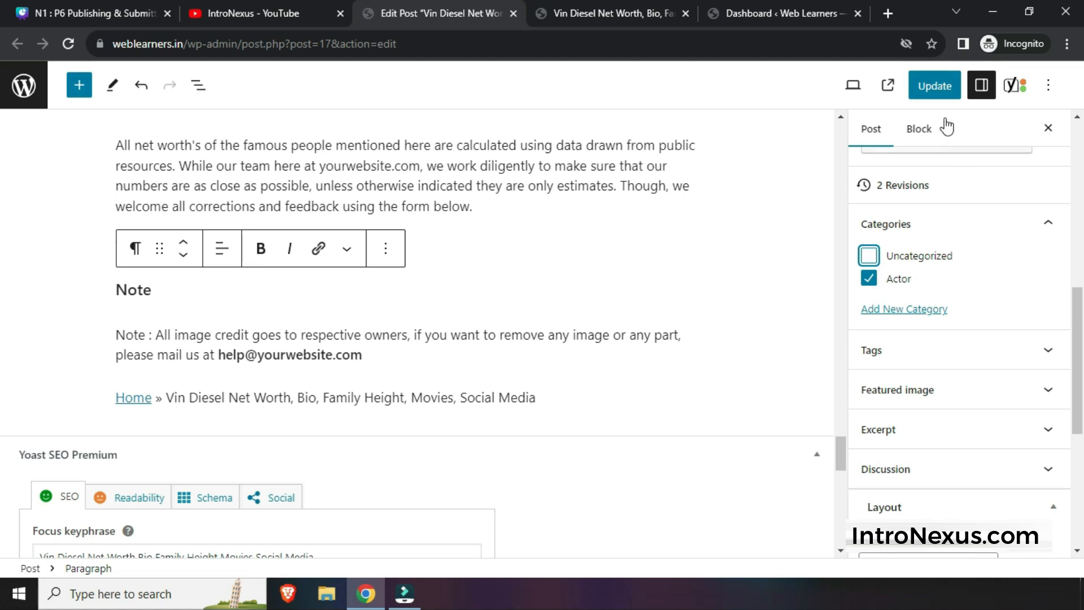
click(941, 87)
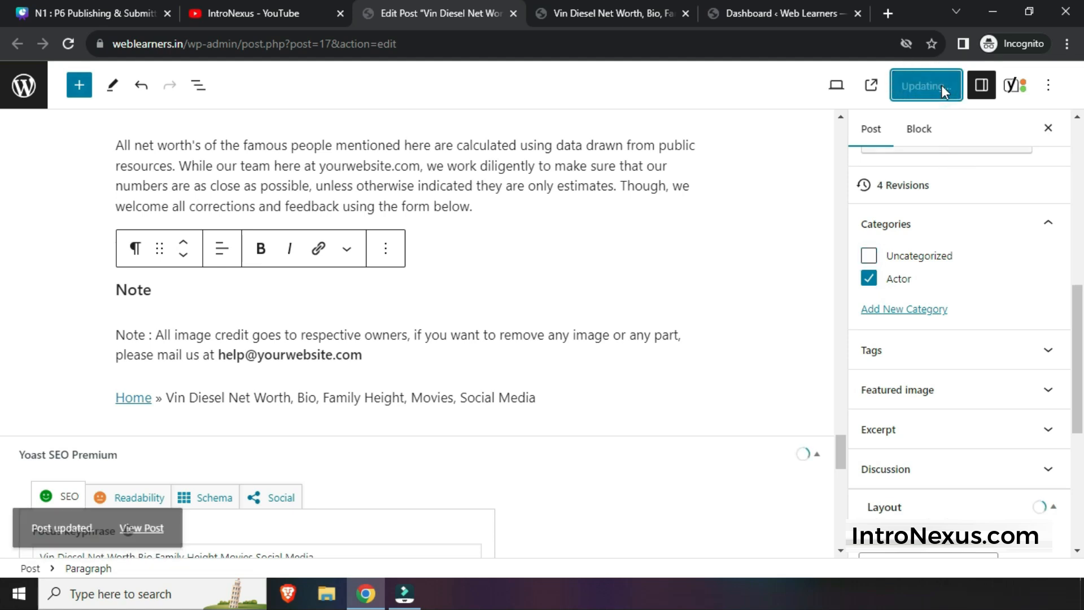
click(144, 525)
click(496, 17)
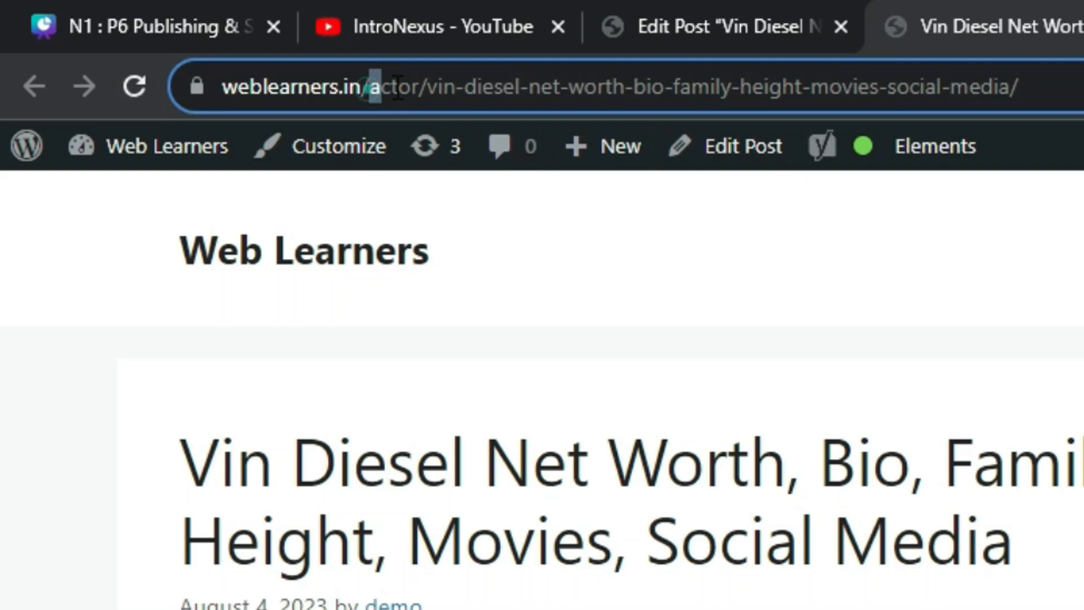
double_click(195, 44)
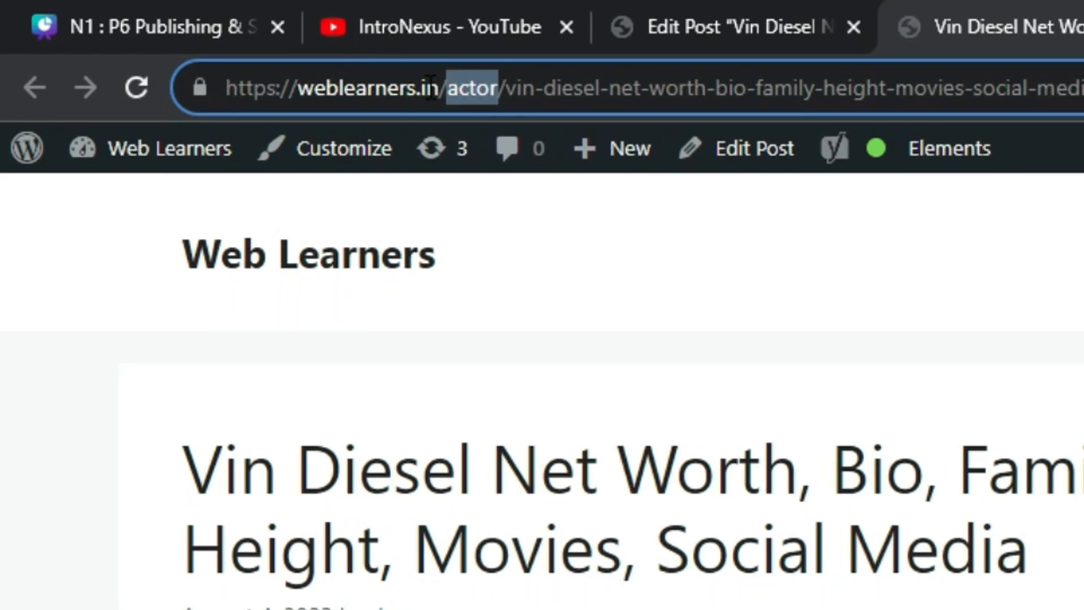
click(675, 275)
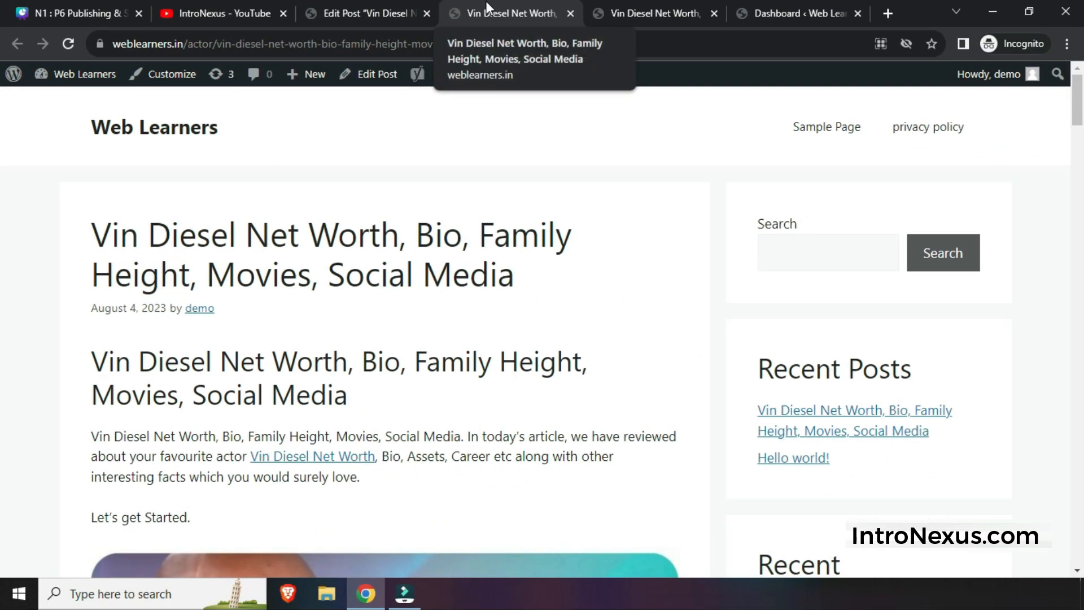
Step: Switch to the Canva presentation on publishing and submitting the article, present it full screen and advance through the Part 6 slides
click(626, 7)
click(765, 7)
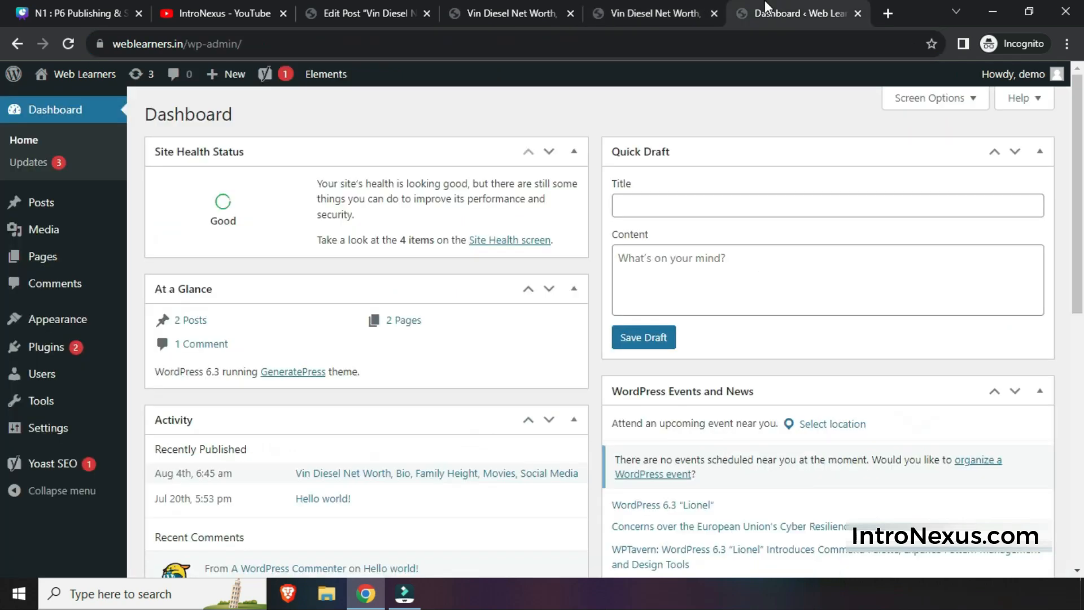
click(111, 8)
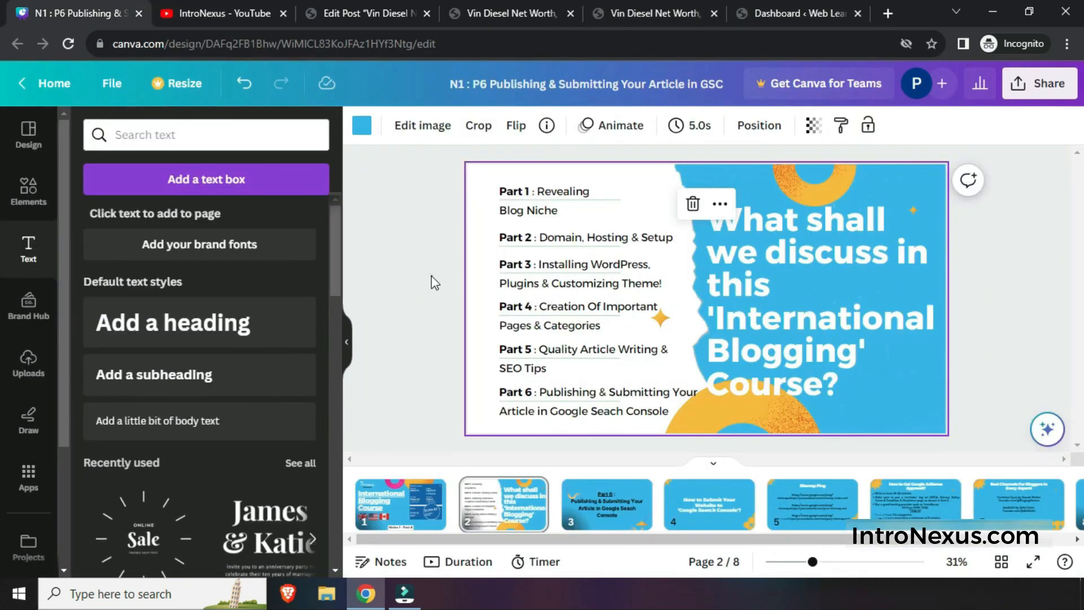
click(432, 279)
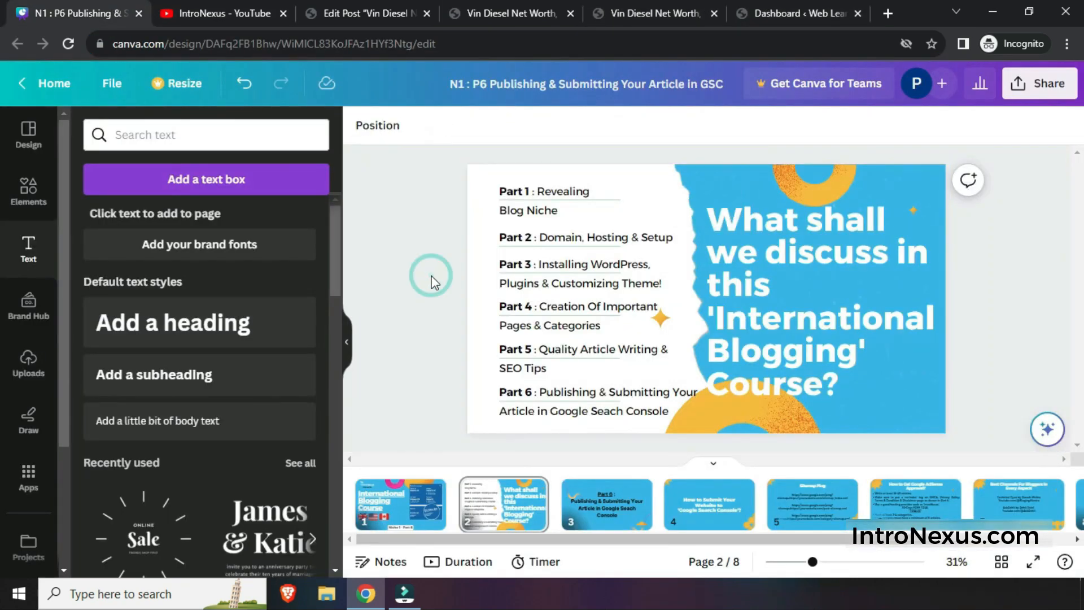
key(ctrl+alt+p)
click(431, 275)
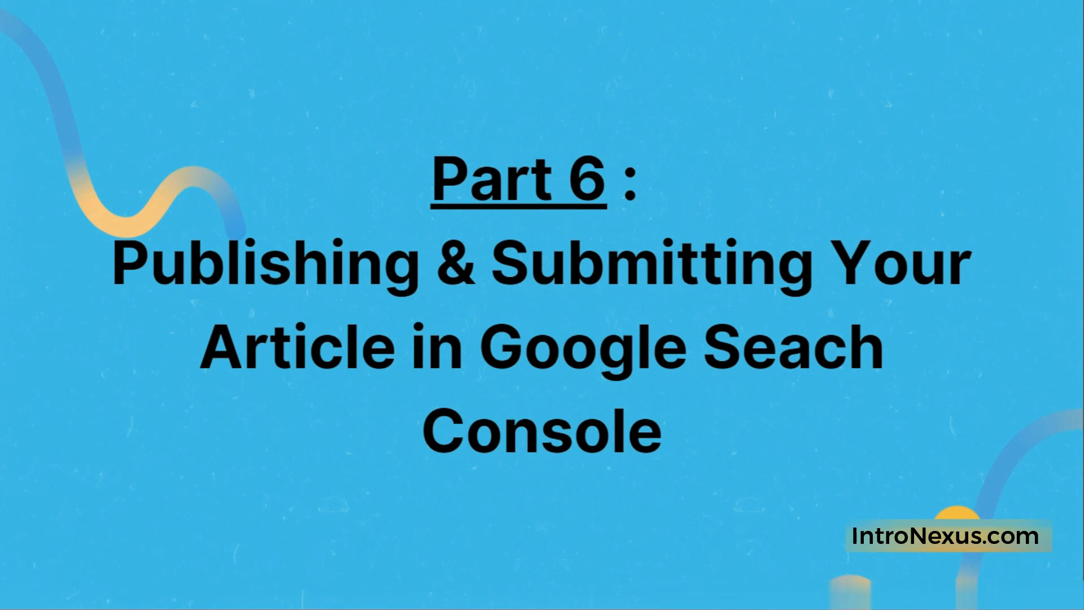
key(Right)
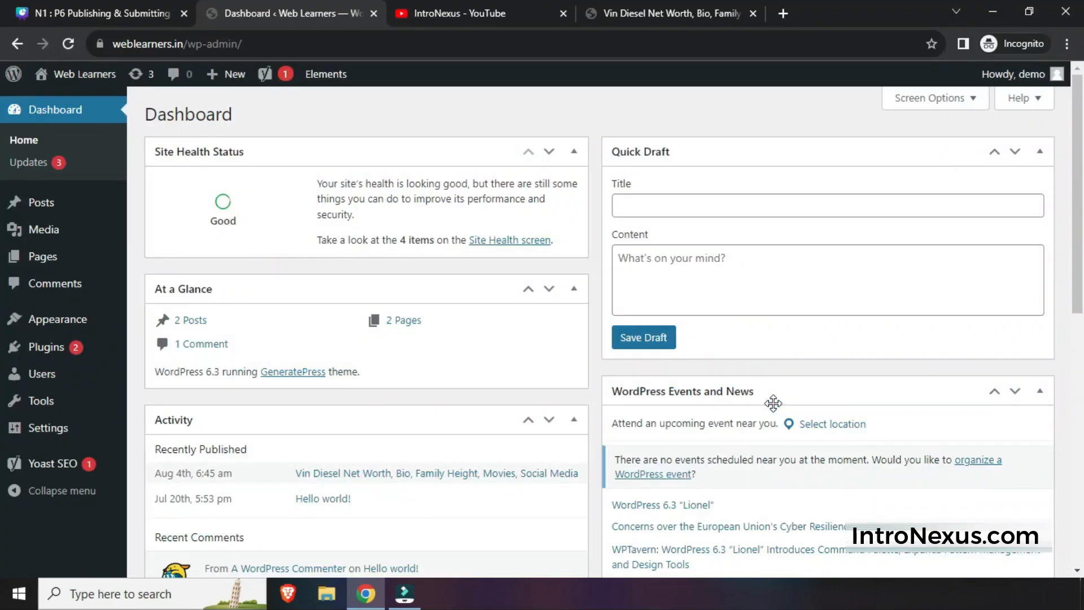
Step: From the WordPress dashboard, go to adding new plugins and search for "site kit by google"
click(419, 115)
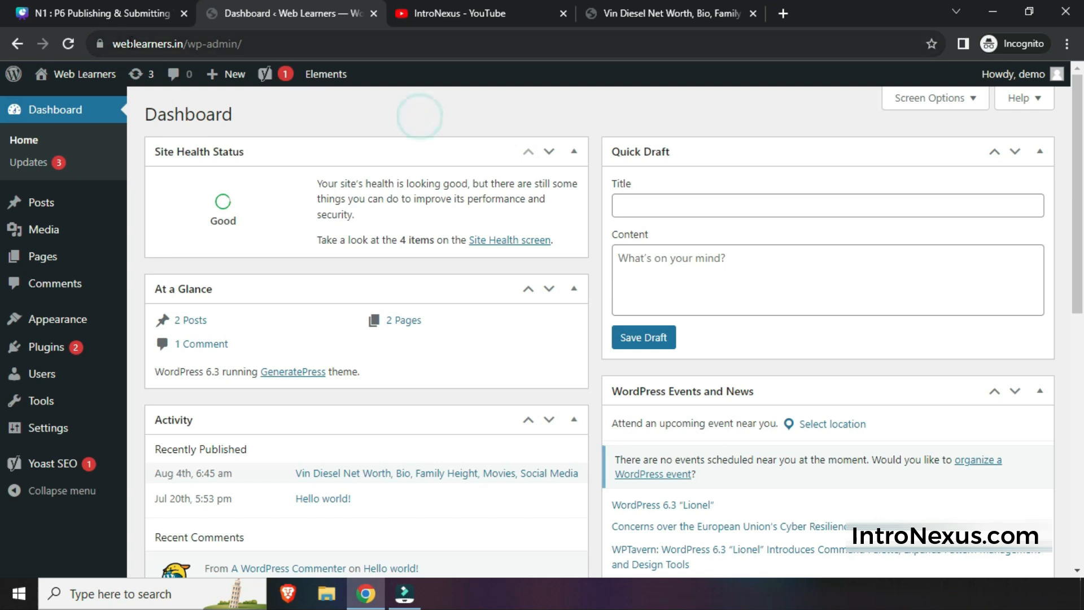
click(118, 42)
click(317, 47)
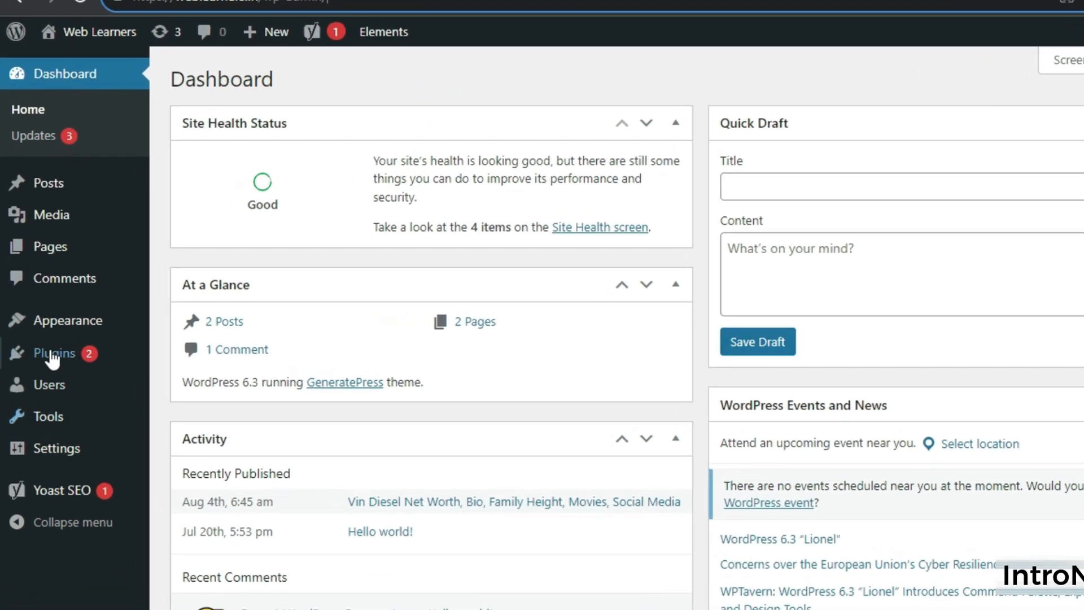
mouse_move(46, 353)
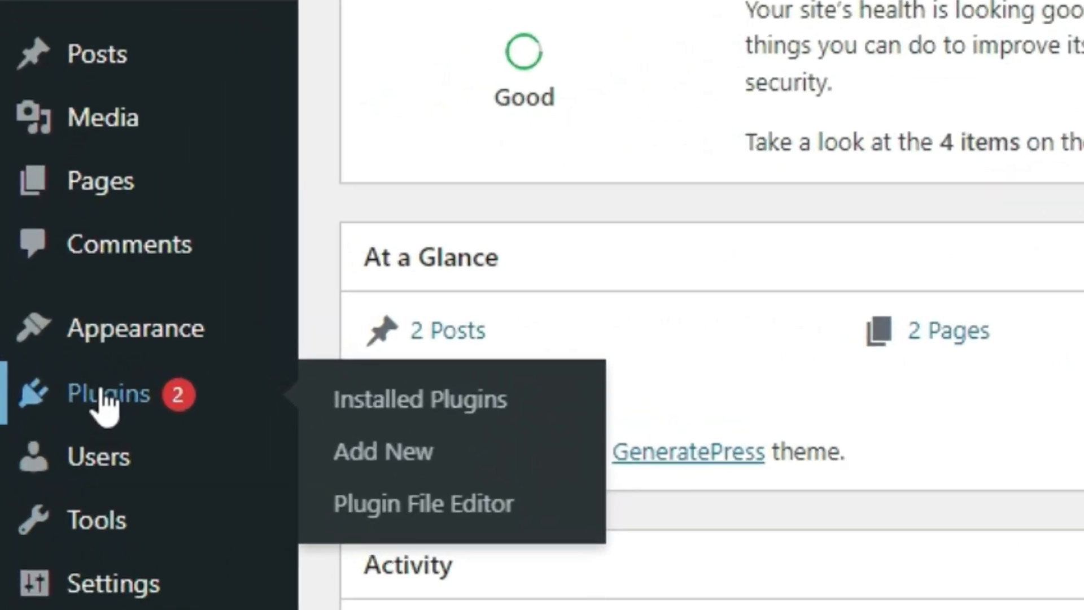
click(361, 443)
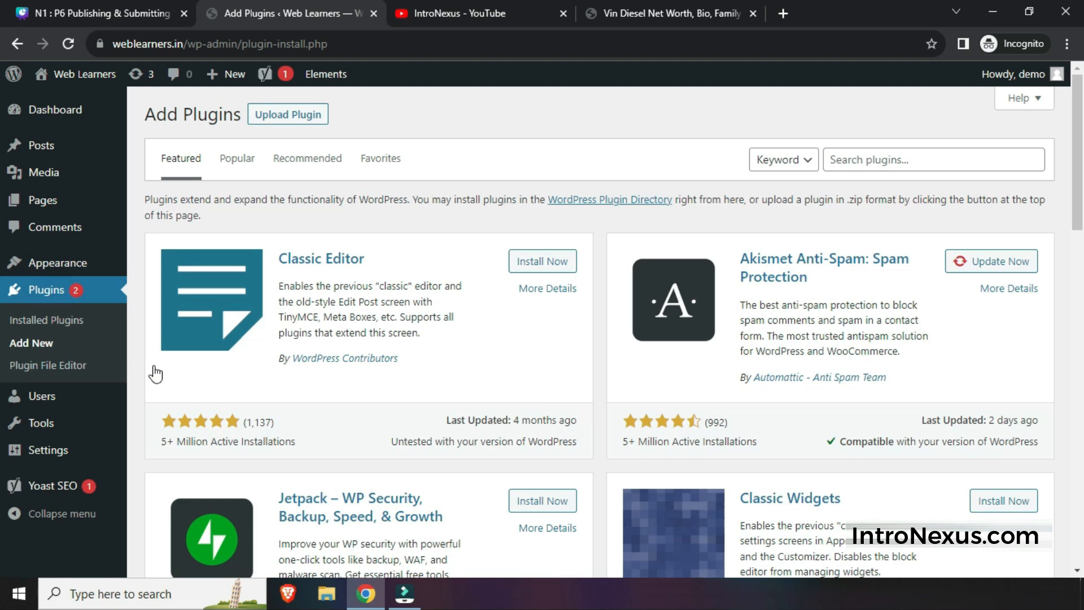
click(882, 165)
click(882, 165)
text(sitekit)
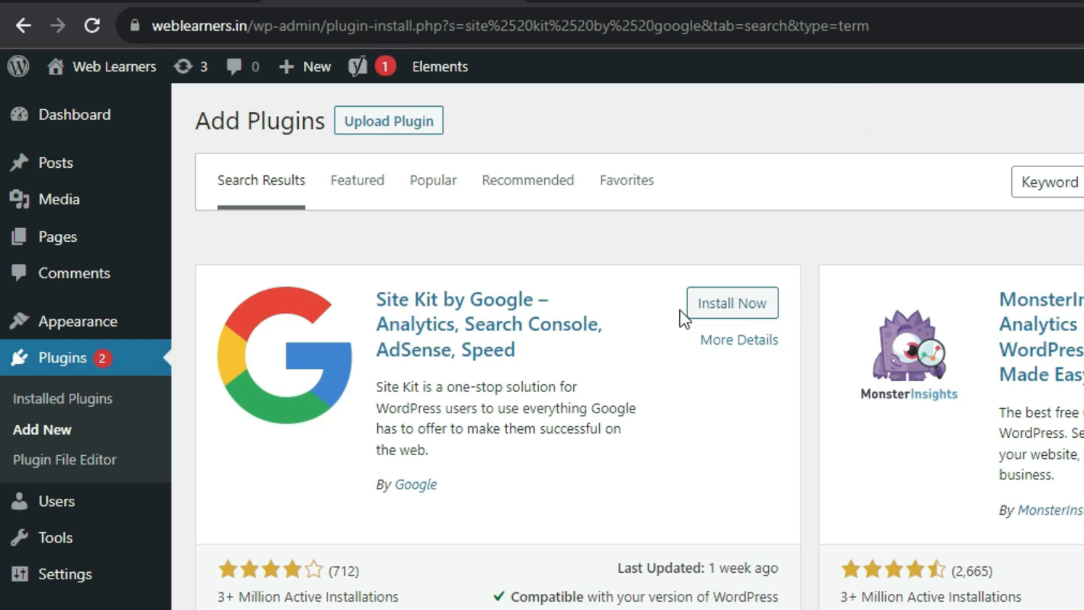
Step: Install and activate the Site Kit by Google plugin
click(728, 317)
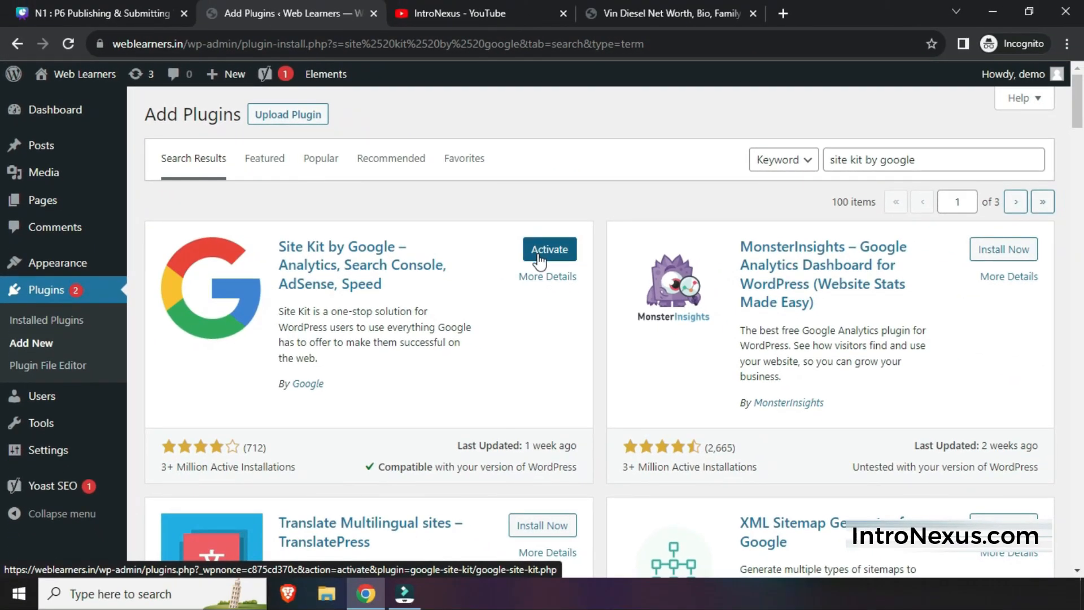
click(539, 261)
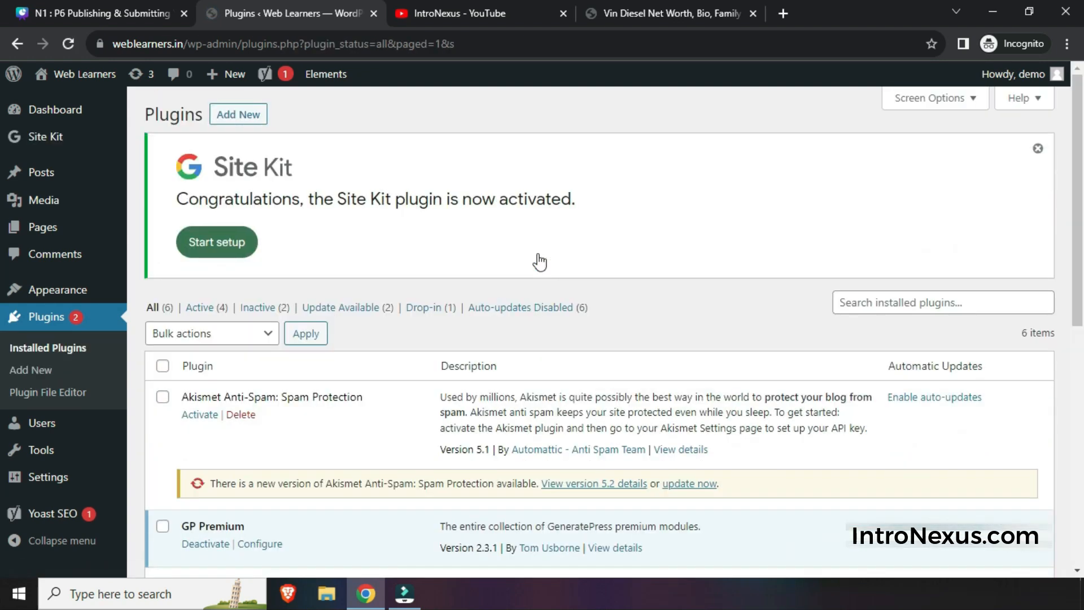
drag(176, 199, 586, 209)
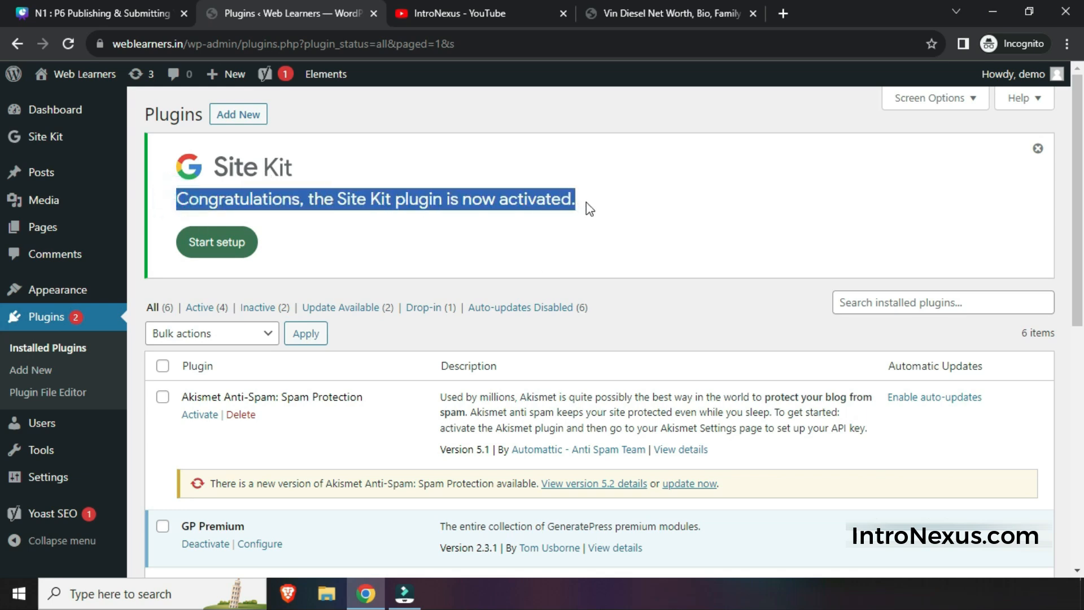
click(586, 202)
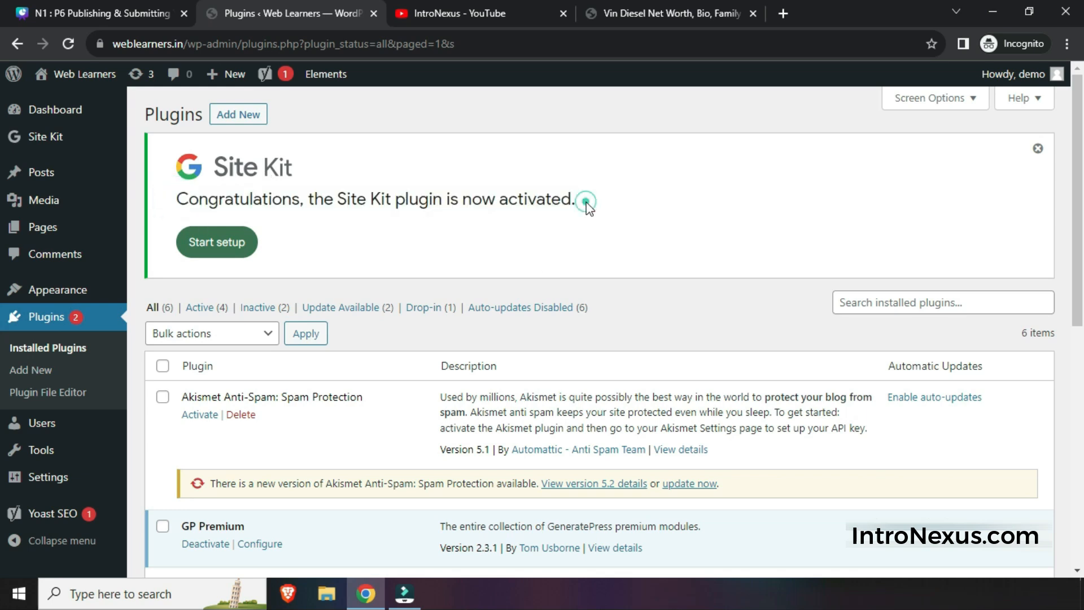
Step: Start the Site Kit setup and choose to connect Google Analytics as part of it
click(222, 251)
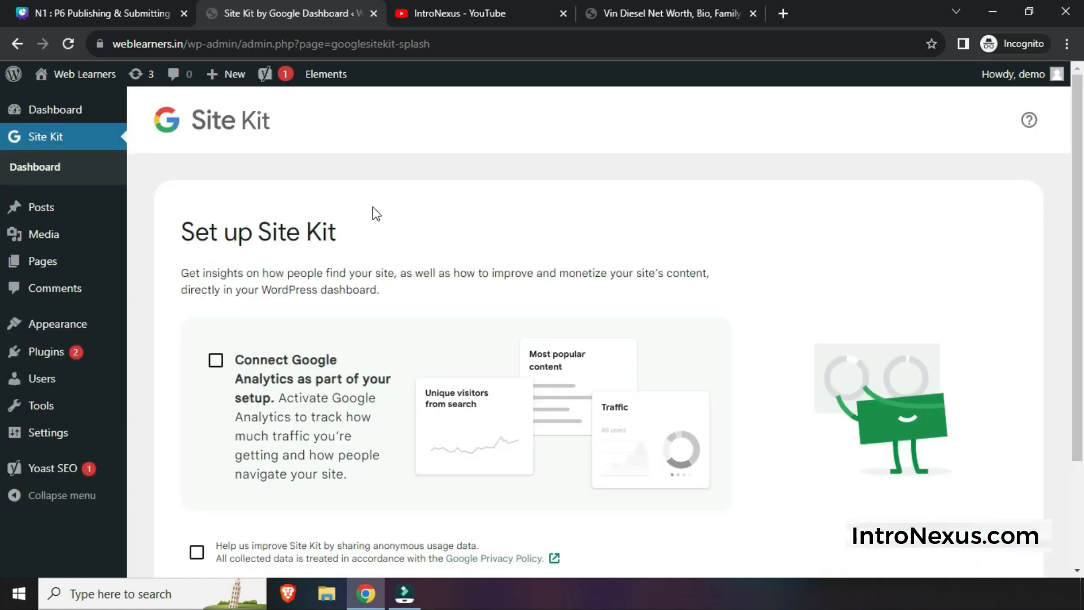
scroll(377, 214, down, 3)
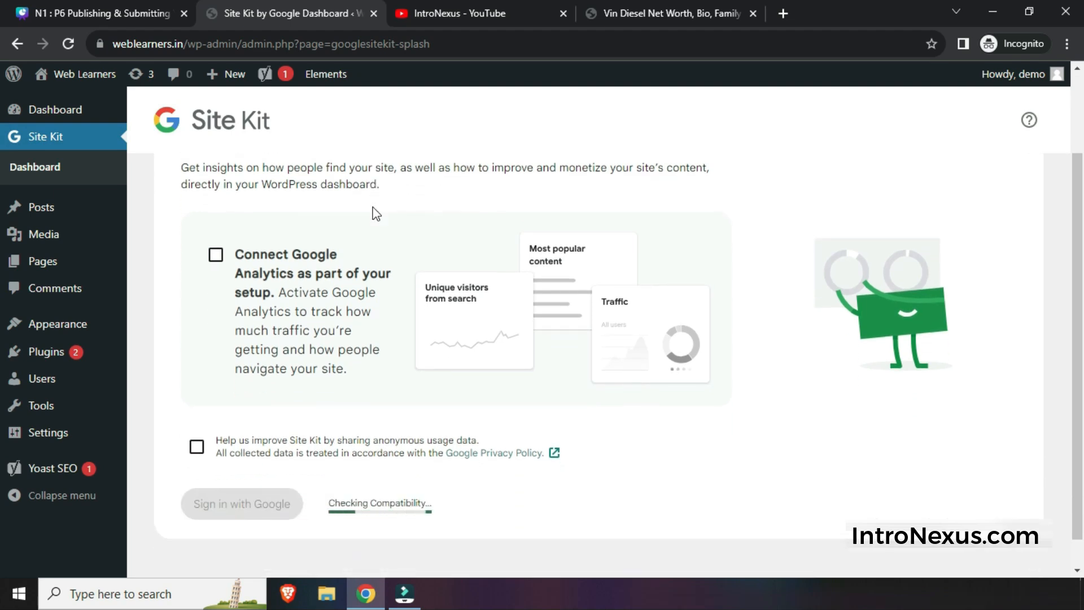
click(216, 254)
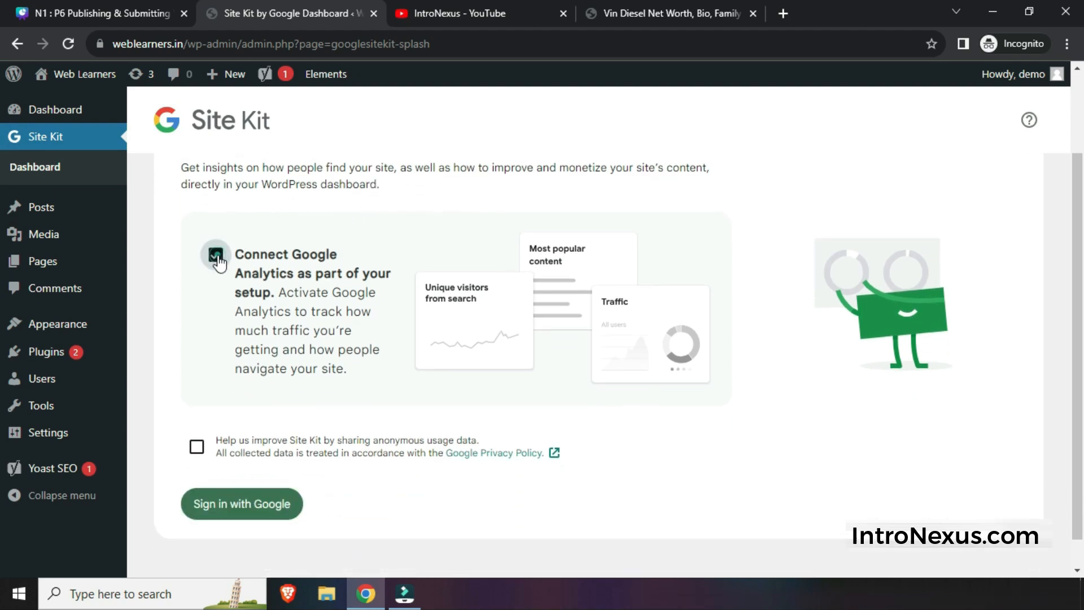
Step: Opt in to sharing anonymous usage data, and sign in with the Google account, granting Site Kit all requested access
click(196, 454)
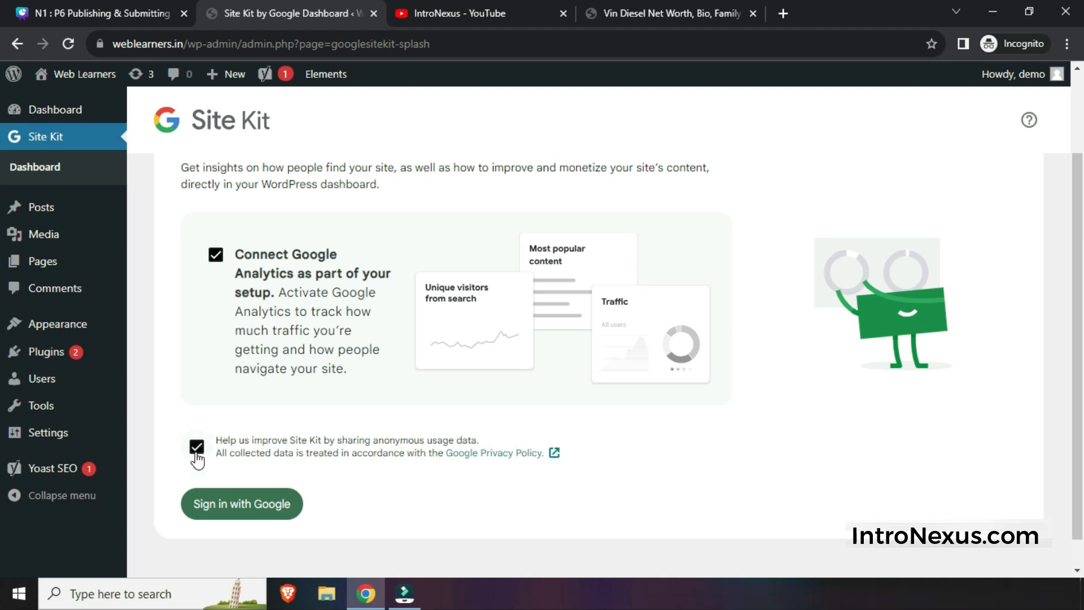
click(254, 504)
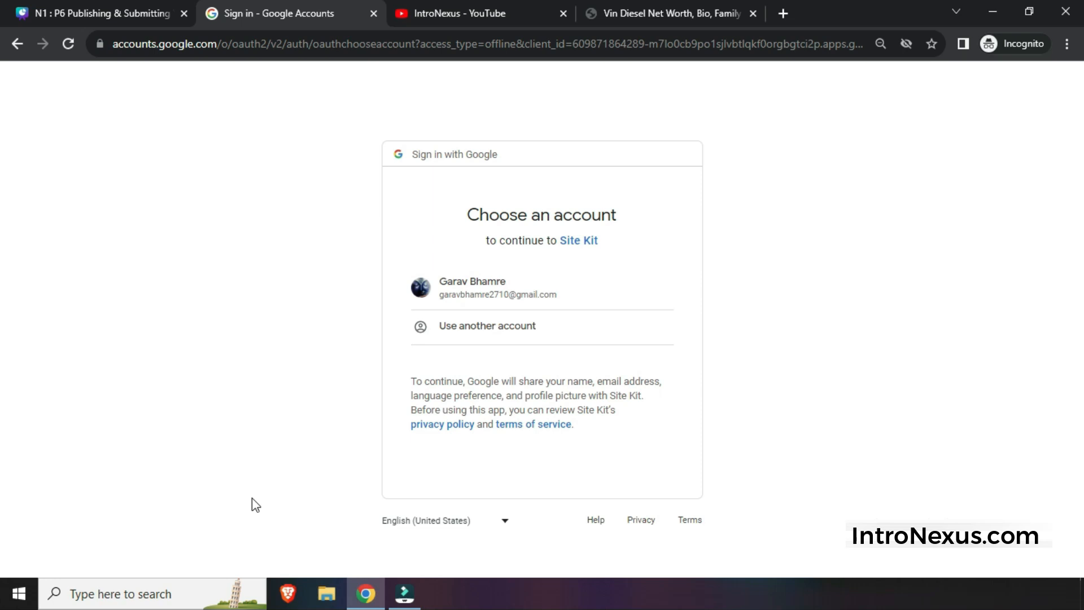
click(489, 296)
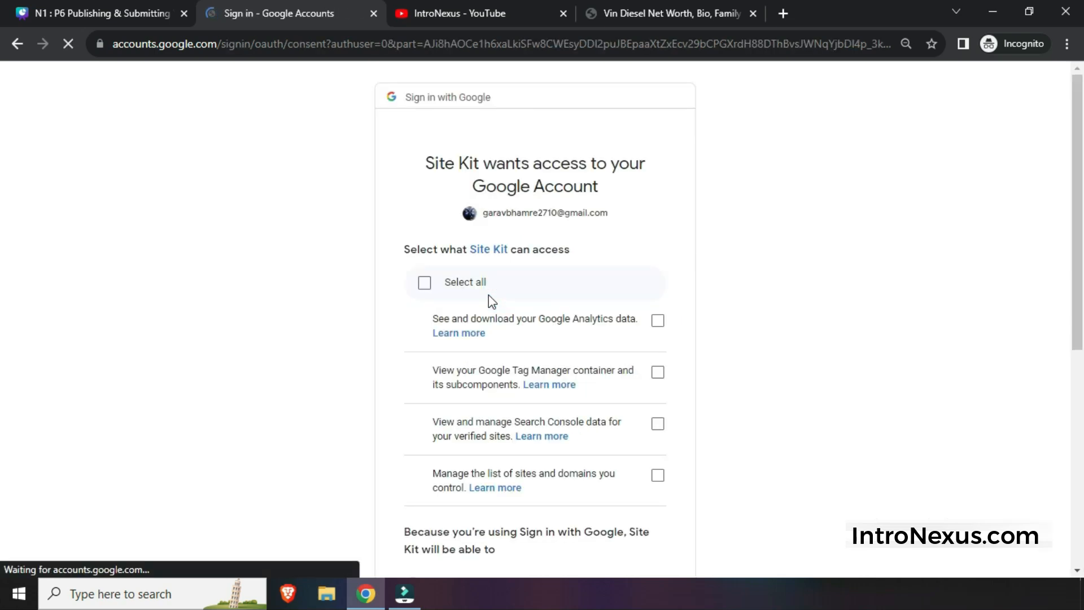
click(425, 284)
scroll(424, 287, down, 7)
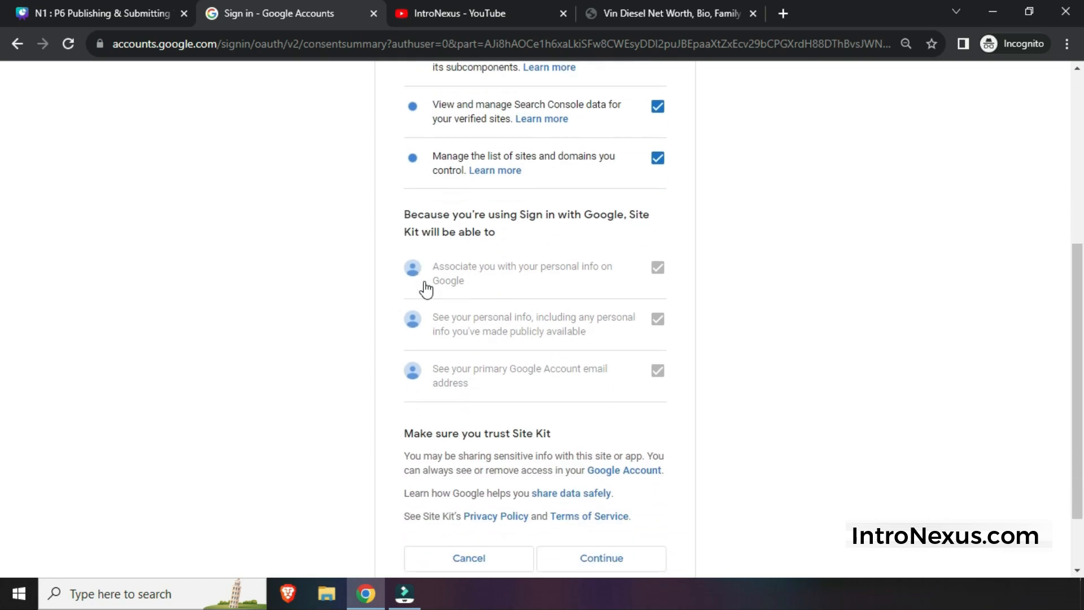
click(578, 480)
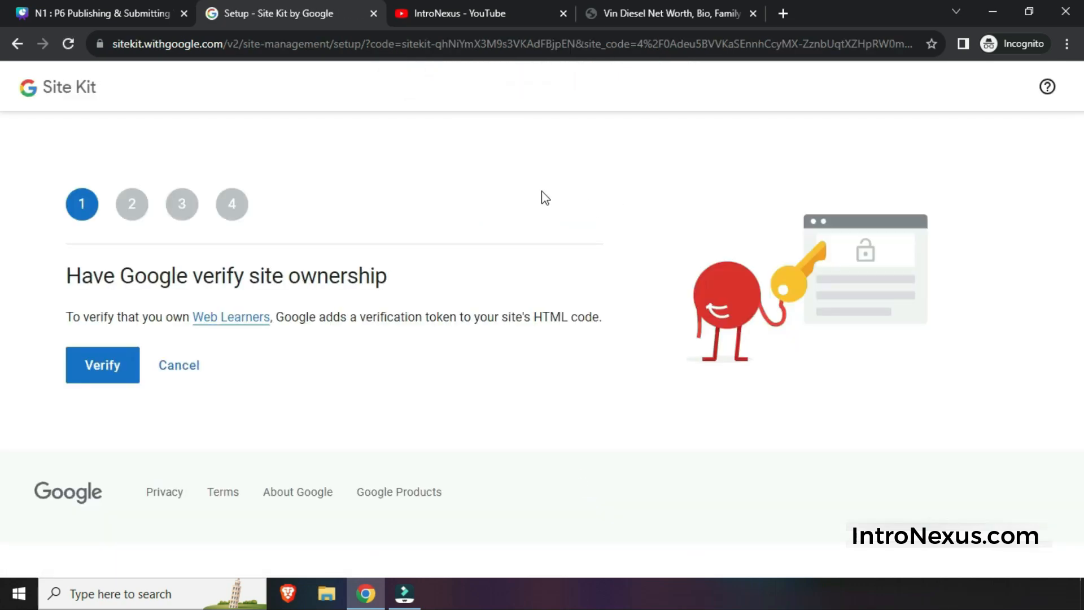
Step: Complete the Site Kit setup stages: site ownership verification, dashboard metrics access, Search Console setup, and continue to Google Analytics
click(96, 367)
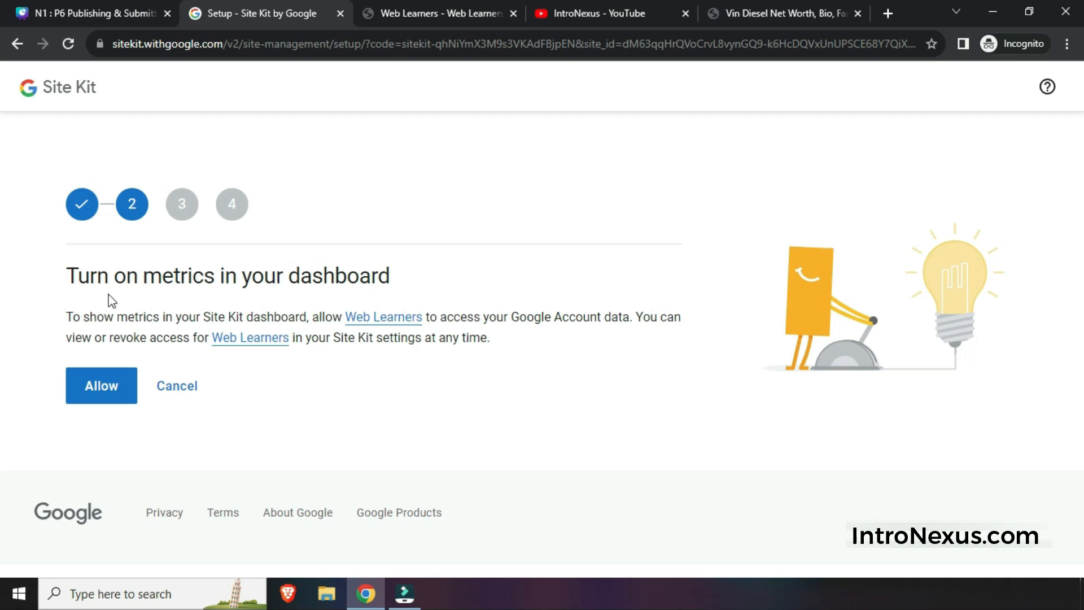
click(110, 387)
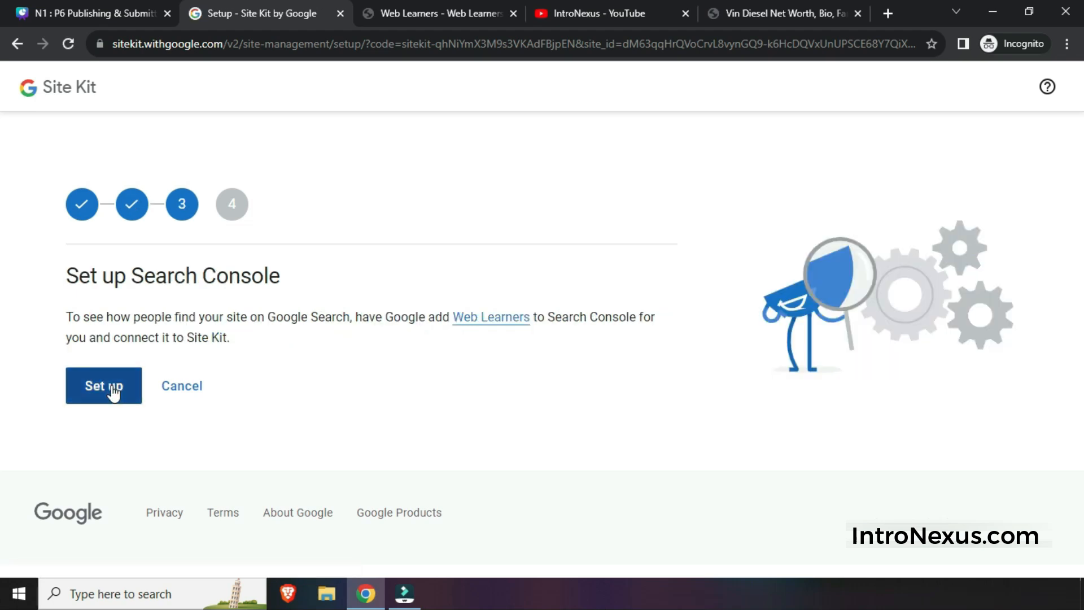
click(113, 389)
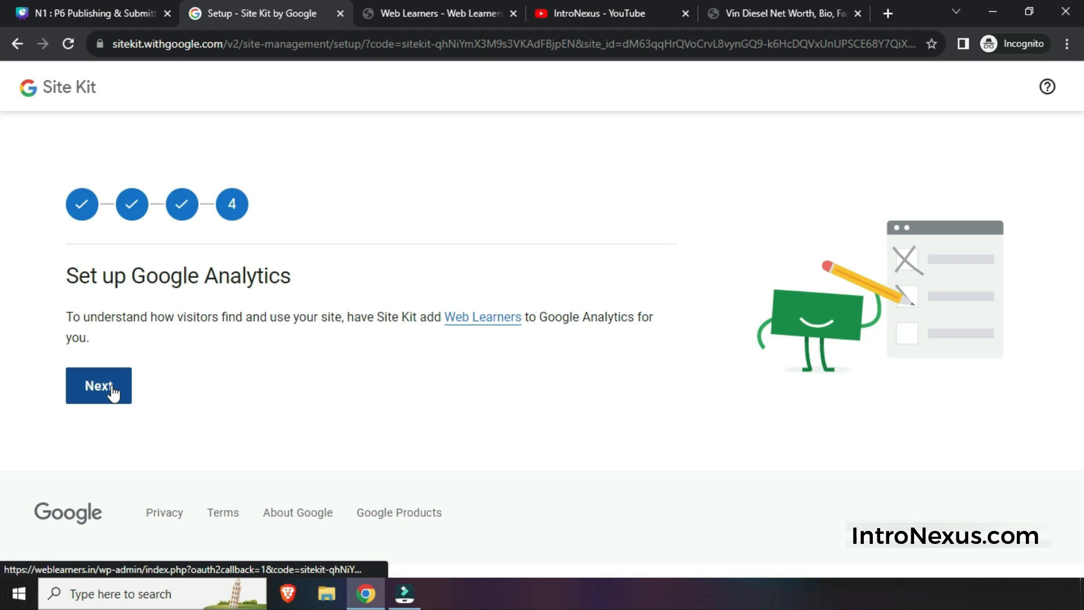
click(113, 390)
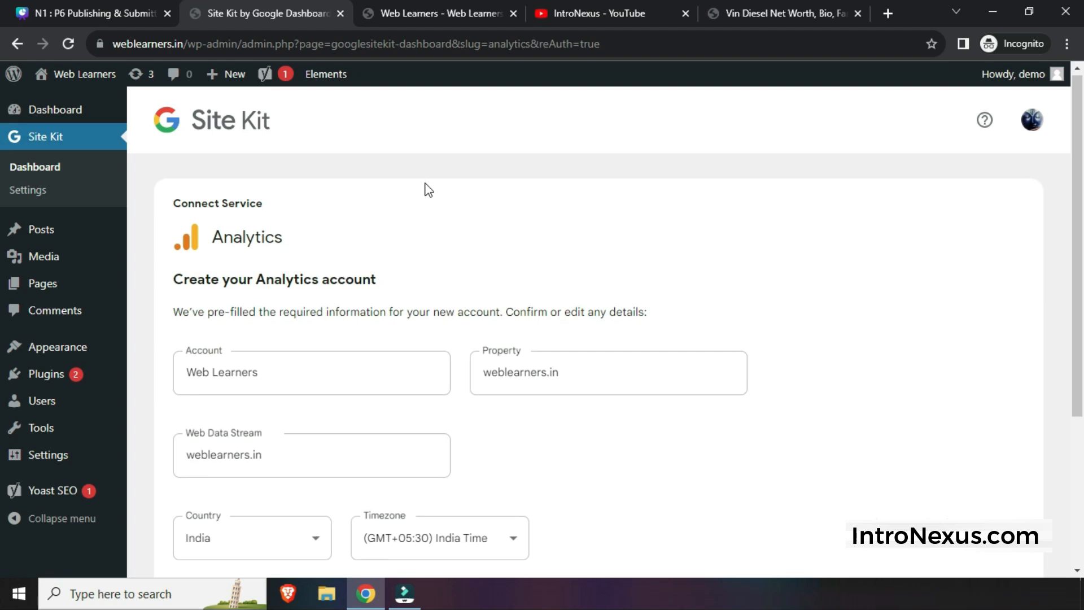
Step: Review the pre-filled Analytics account details for Web Learners and submit them to create the account
scroll(425, 183, down, 1)
scroll(425, 184, up, 1)
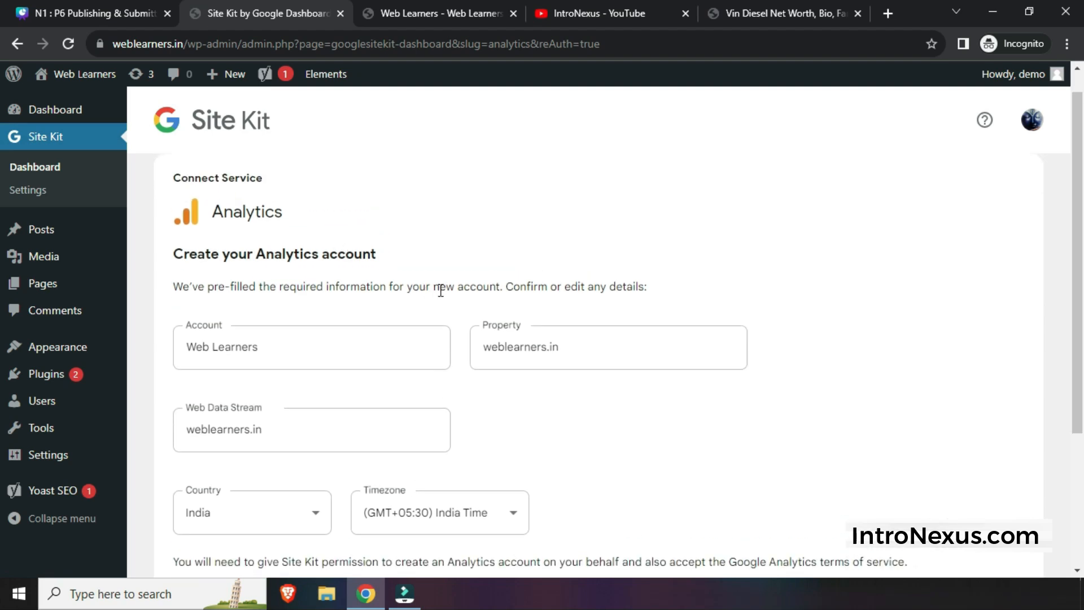
scroll(441, 291, down, 2)
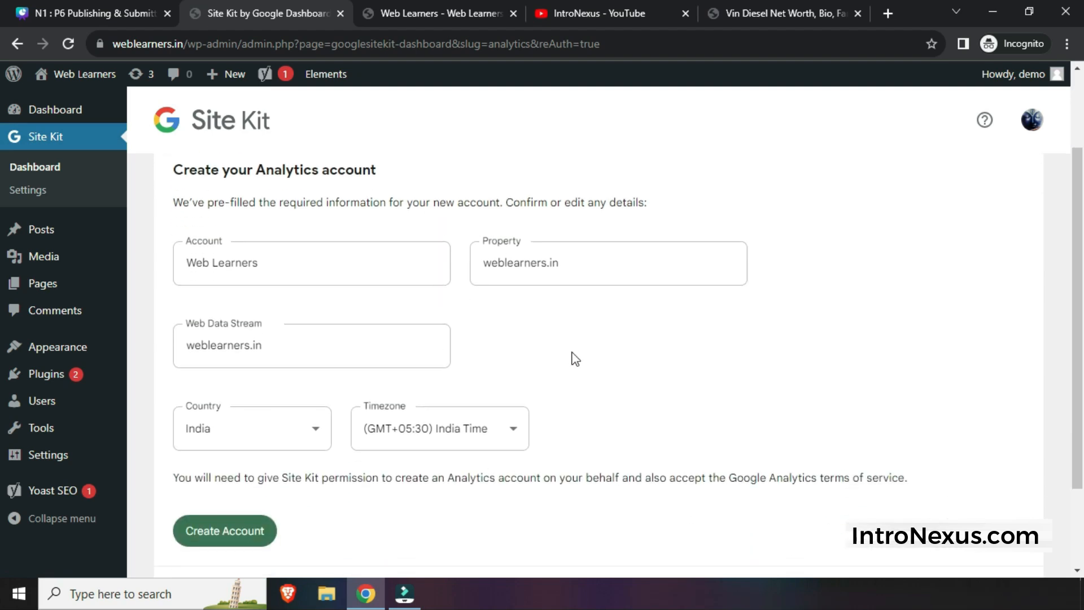
scroll(574, 358, down, 2)
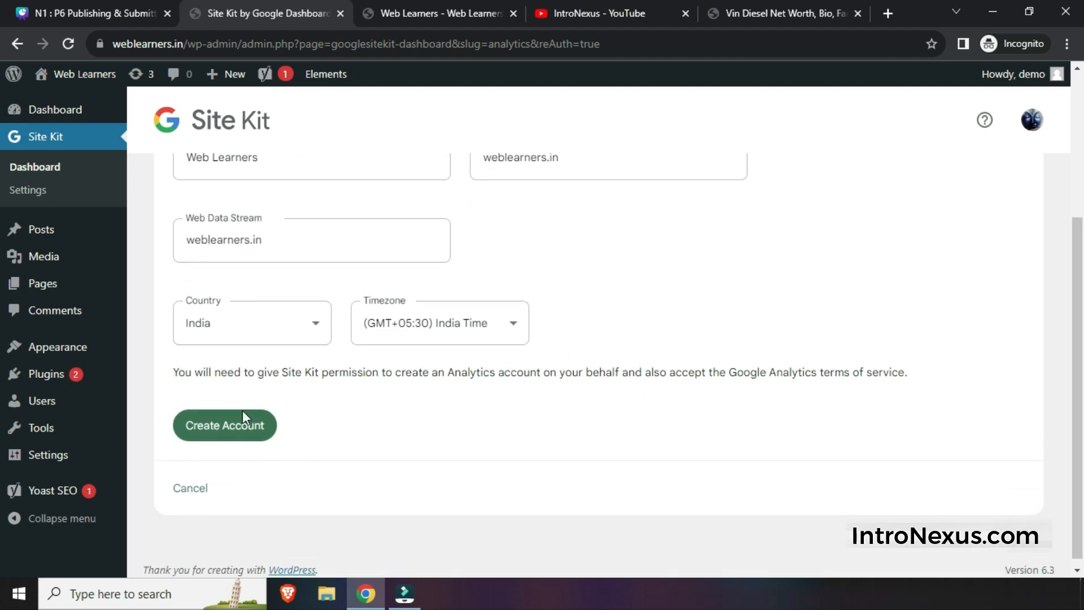
click(221, 426)
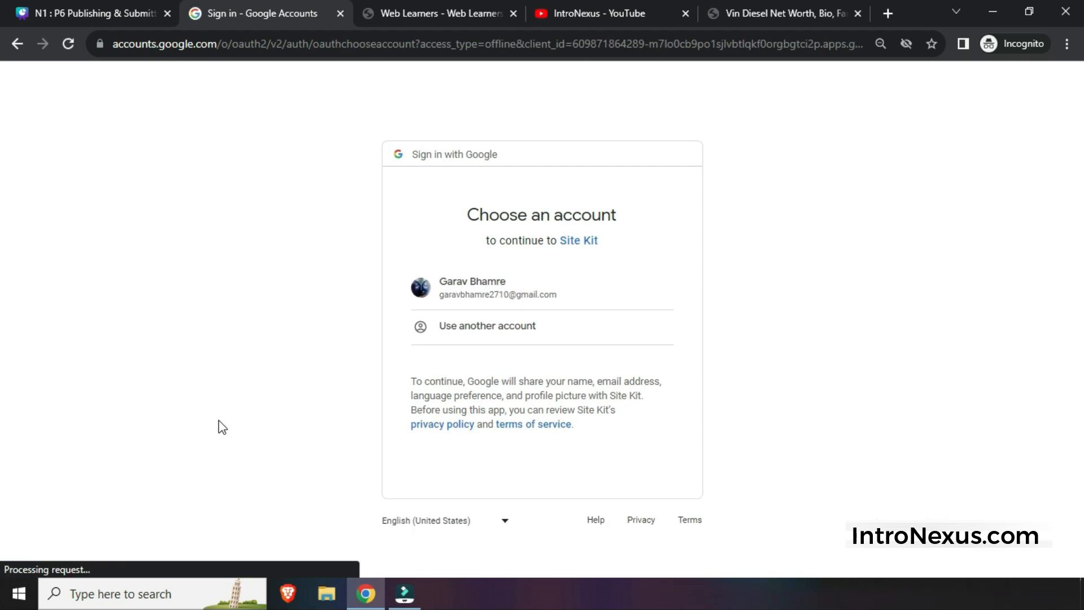
Step: Choose the Google account and grant Site Kit all the additional Google Analytics permissions
click(499, 277)
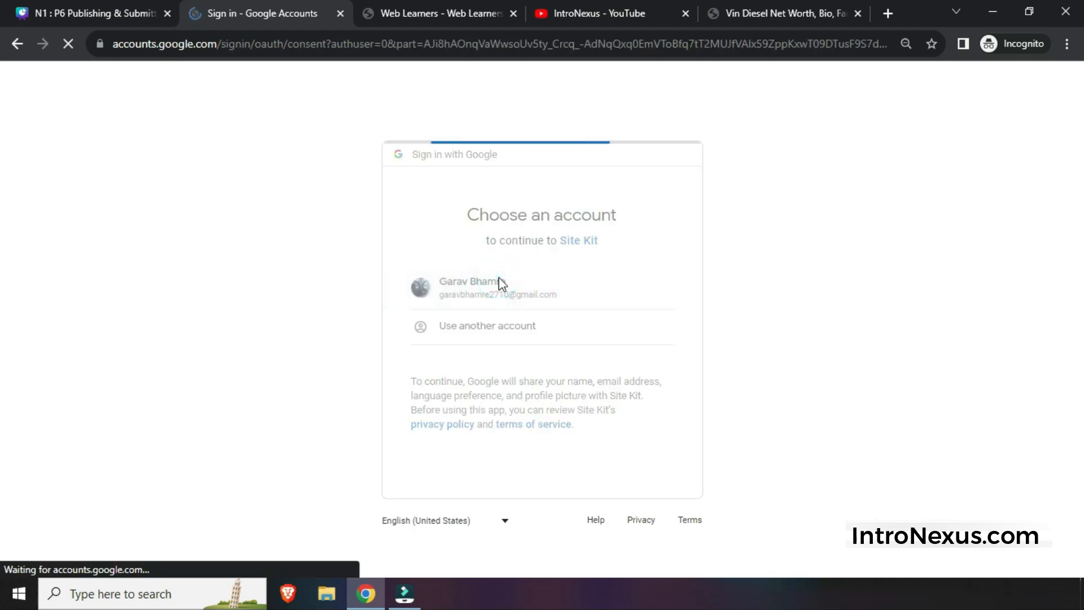
click(428, 286)
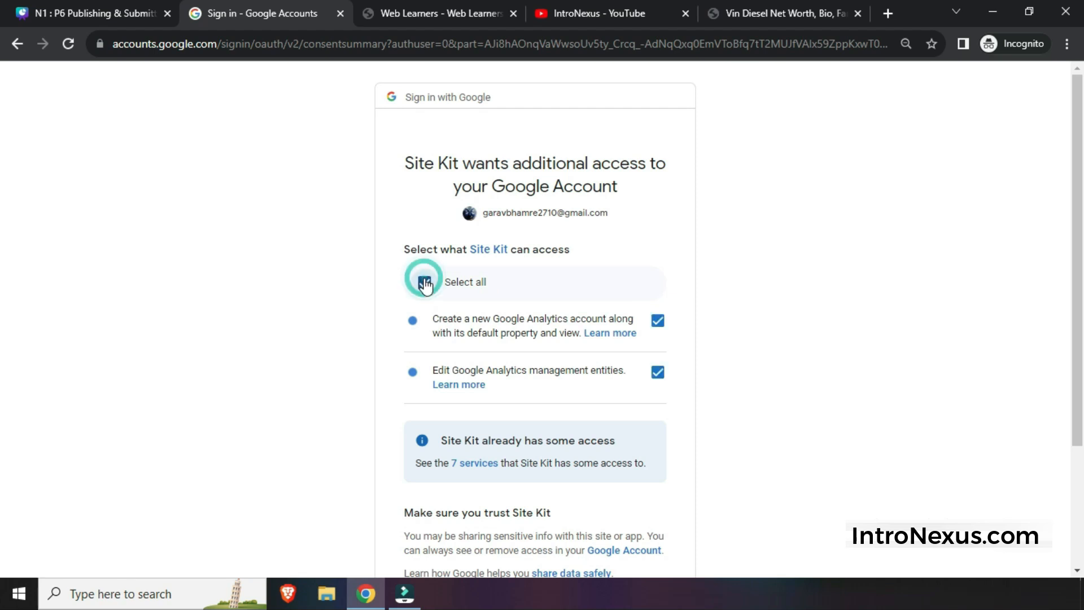
scroll(426, 287, down, 3)
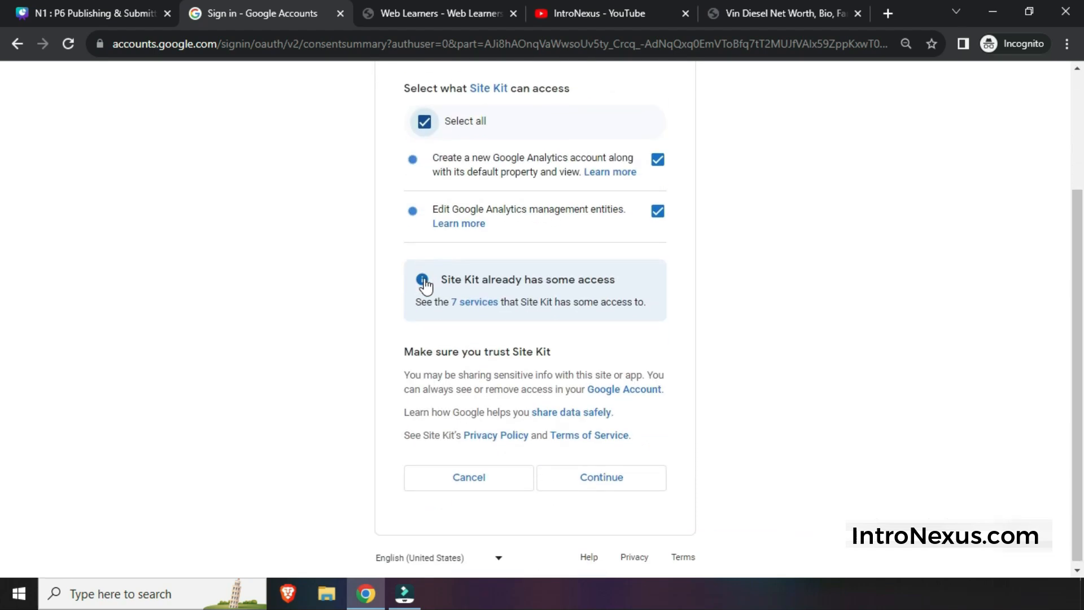
click(600, 481)
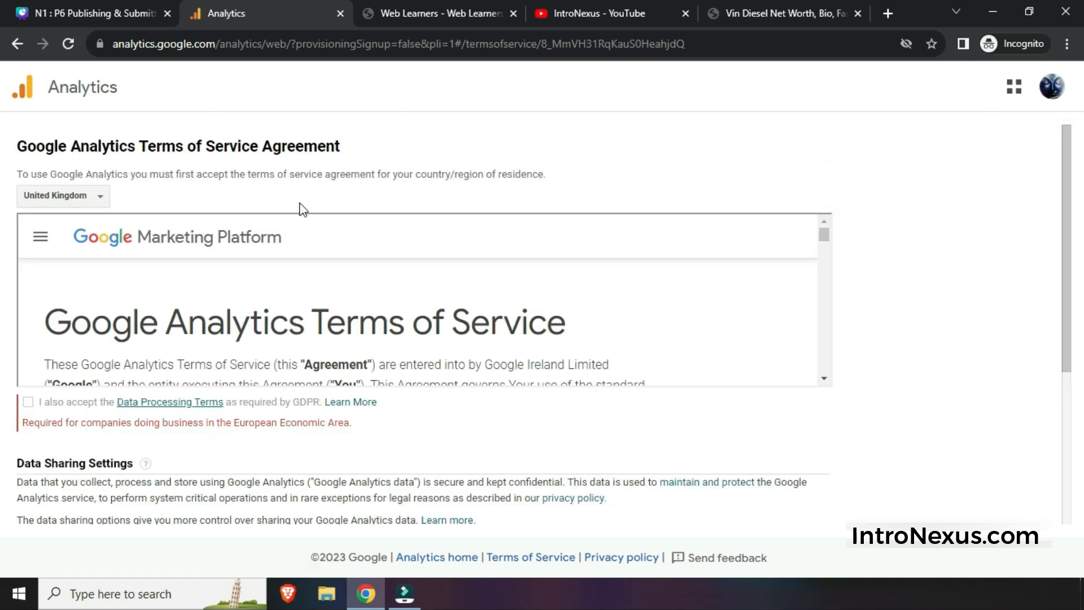
Step: Accept the Google Analytics terms of service with India as the country, and continue to the Site Kit dashboard
click(68, 197)
click(61, 220)
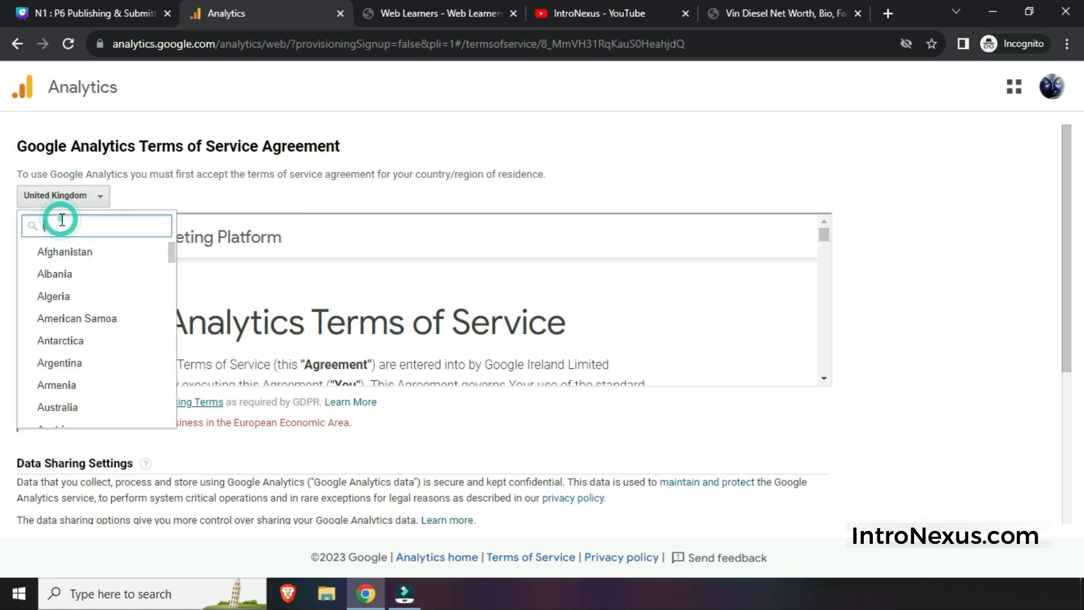
text(ind)
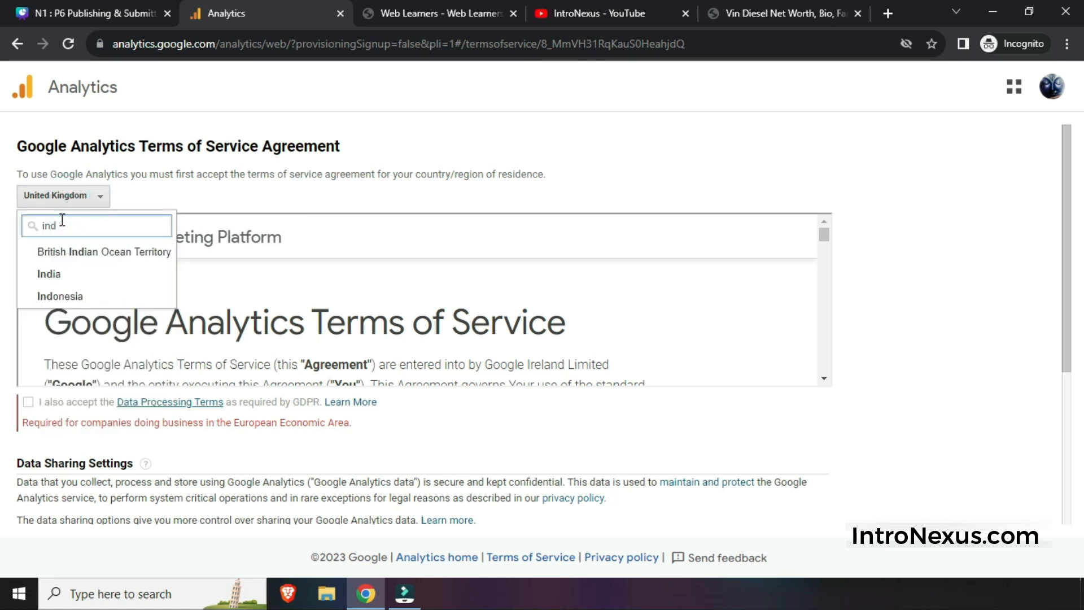
click(50, 273)
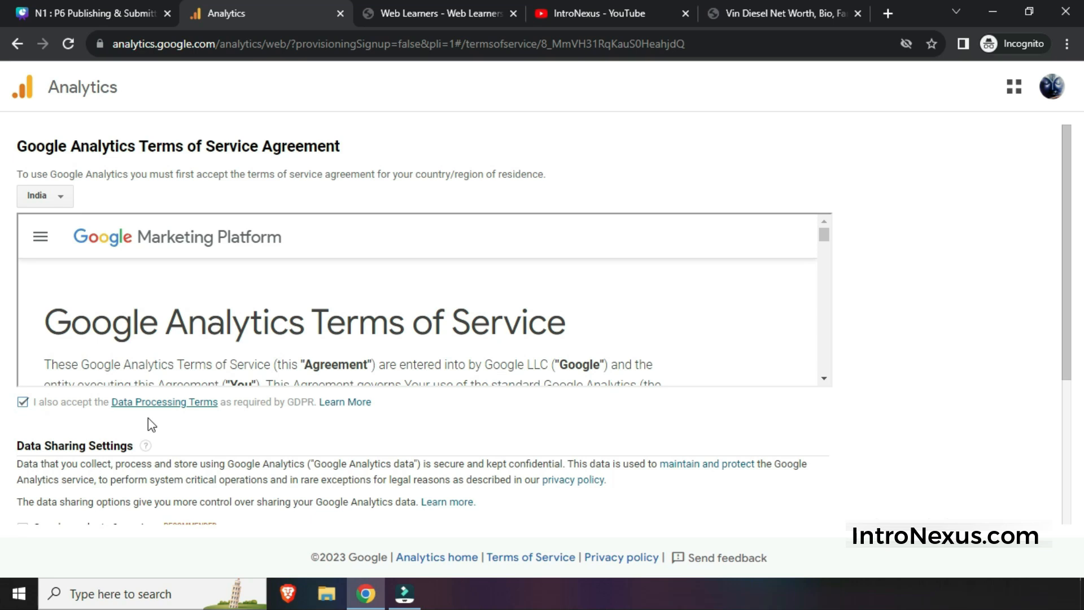
scroll(148, 418, down, 4)
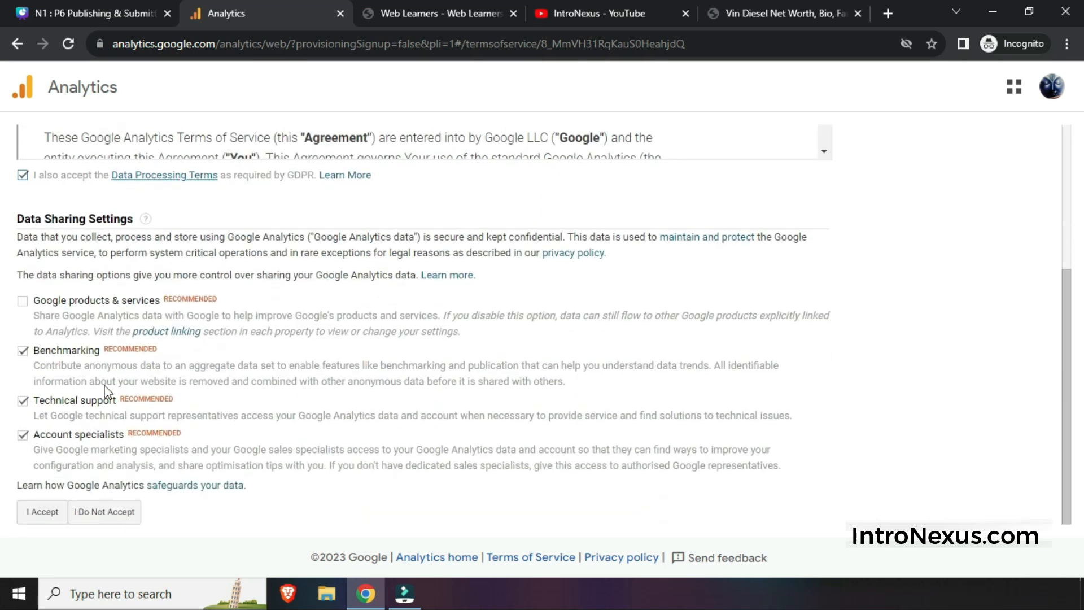
click(45, 514)
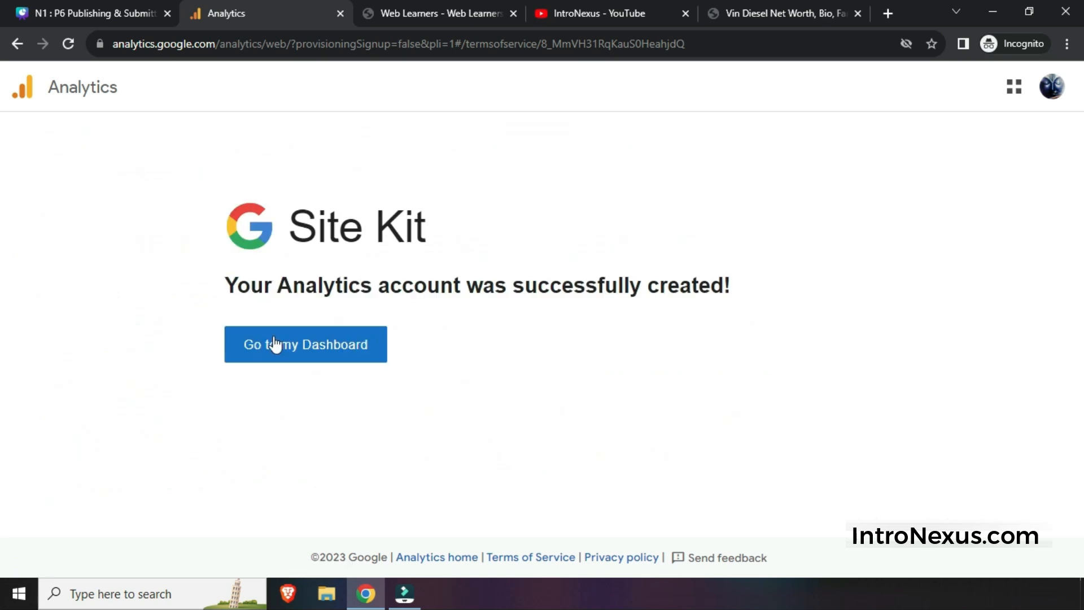
click(295, 346)
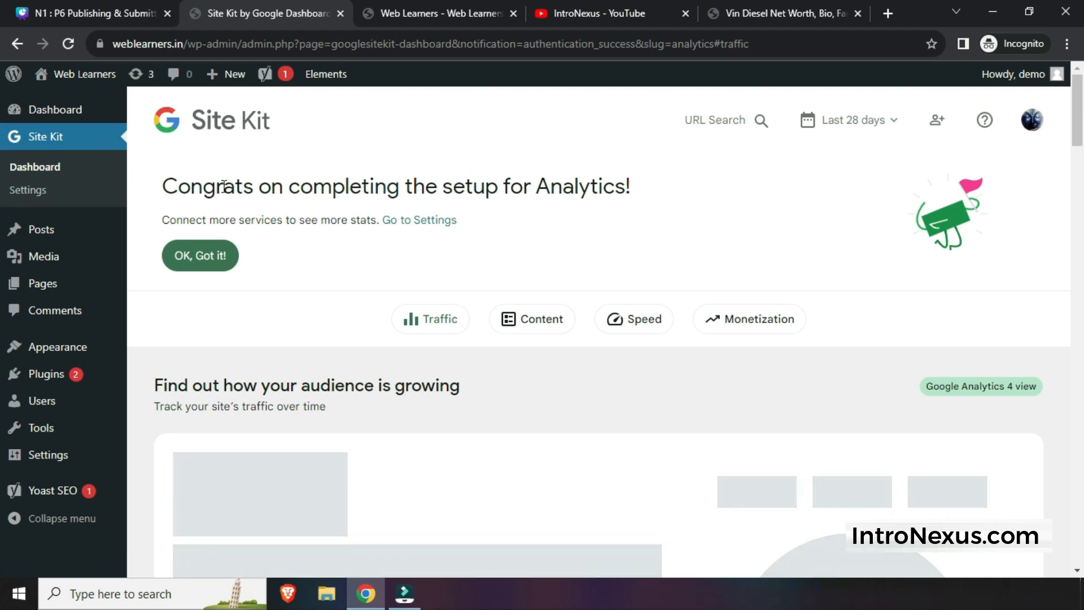
Step: Dismiss the Analytics setup notice and decline the research study invitation, looking over the dashboard's audience and search traffic sections
click(207, 258)
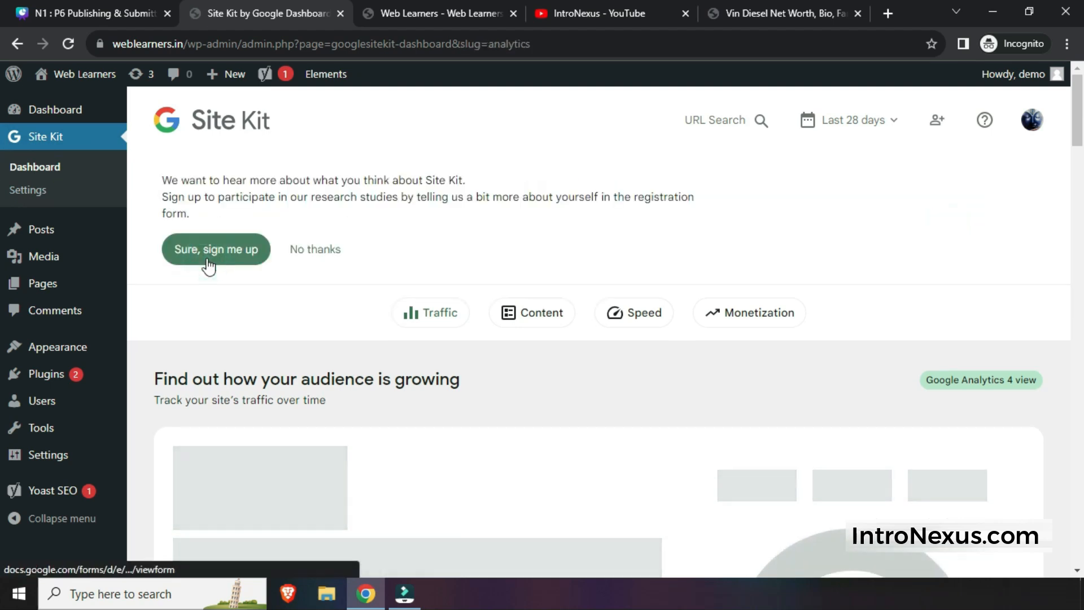
scroll(206, 265, down, 3)
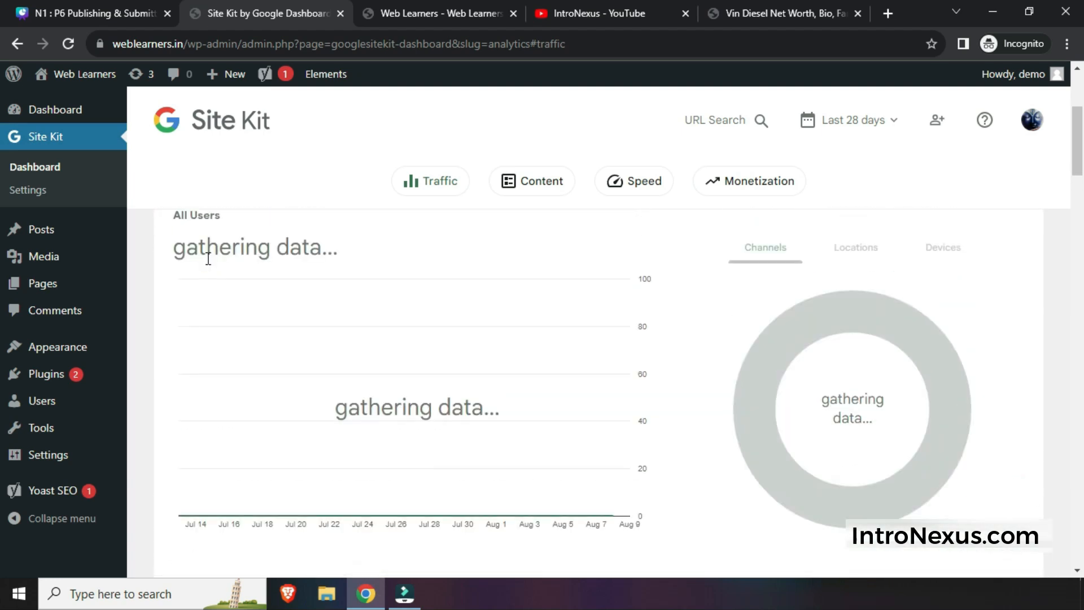
scroll(422, 355, down, 4)
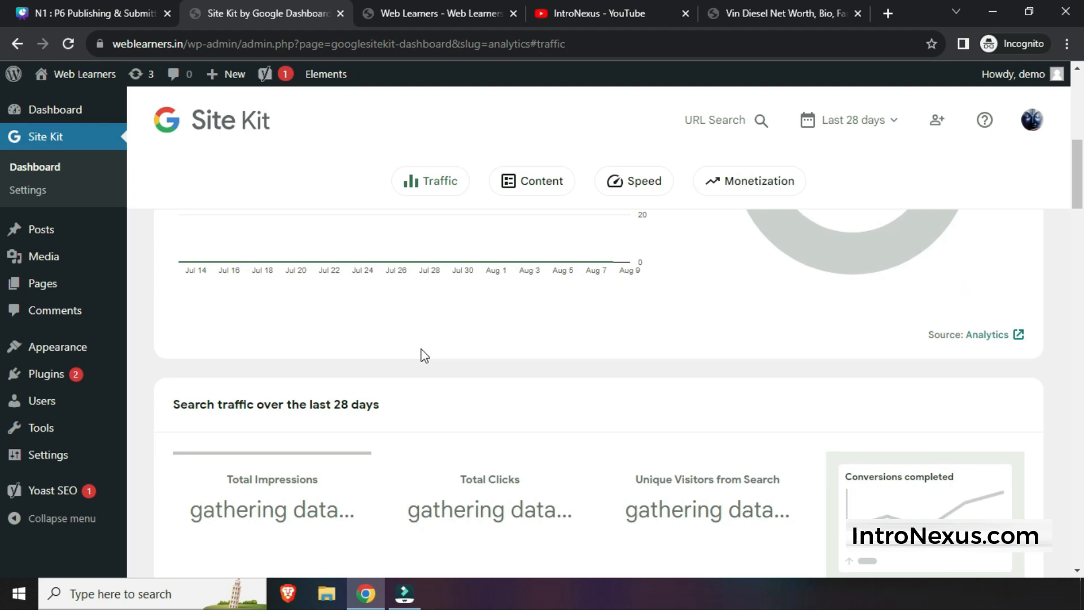
scroll(425, 356, down, 2)
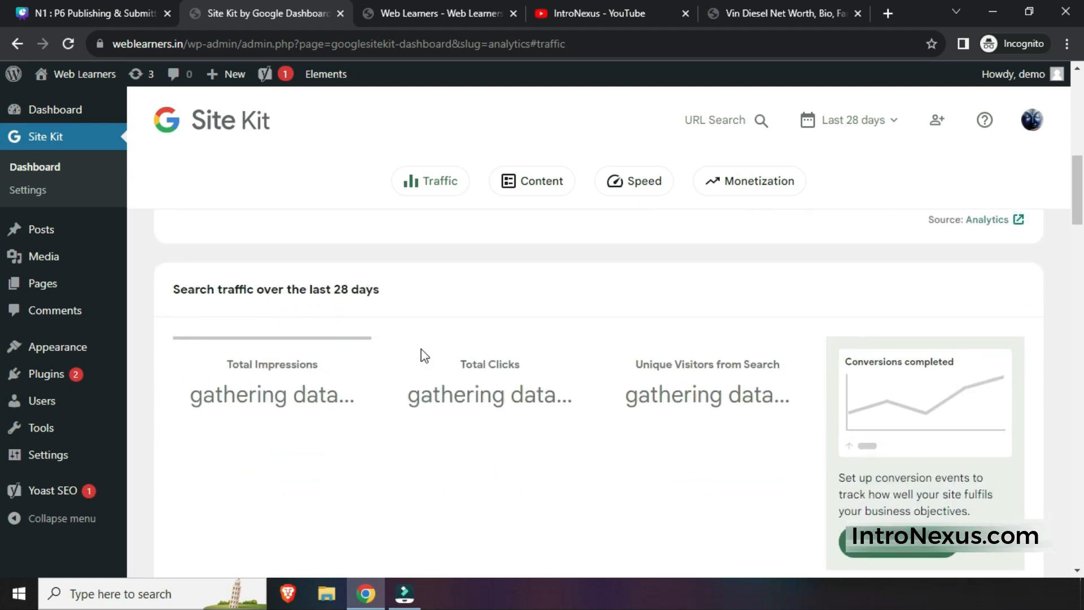
scroll(424, 355, up, 5)
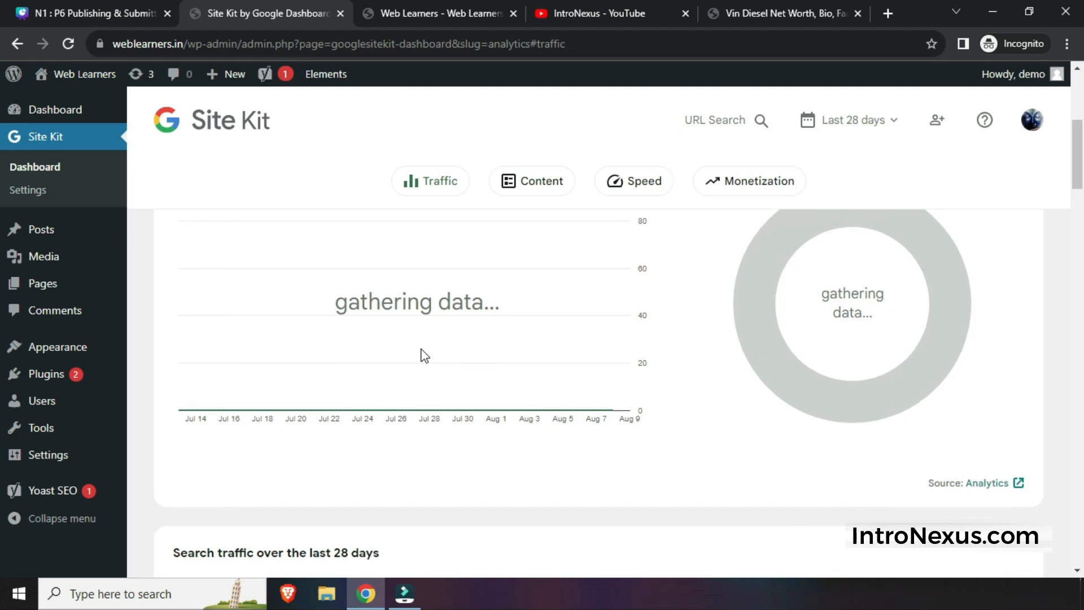
scroll(425, 356, up, 2)
drag(327, 417, 498, 411)
click(497, 411)
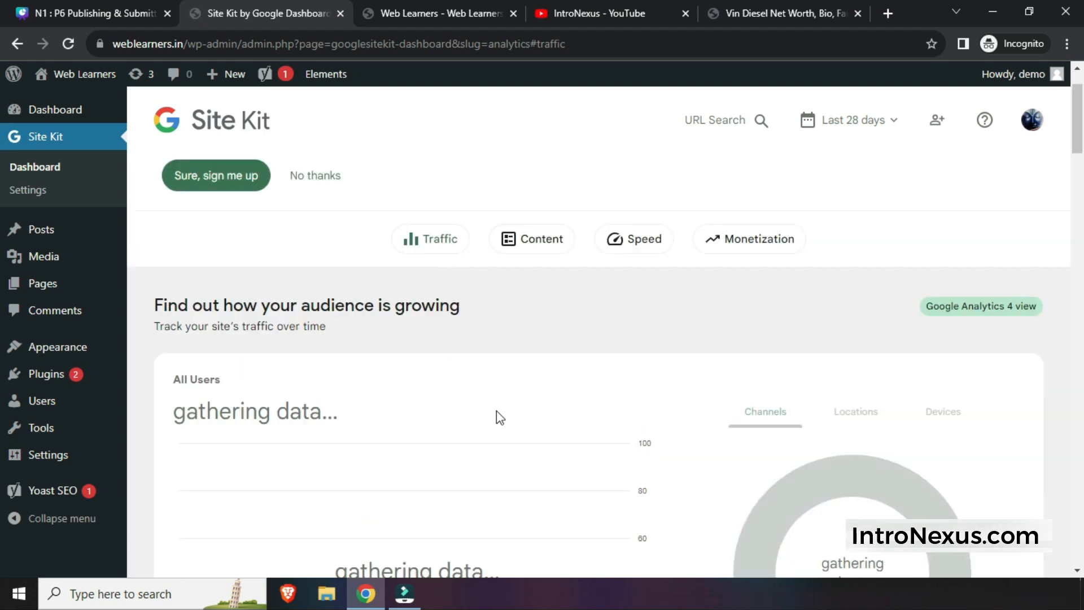
click(308, 175)
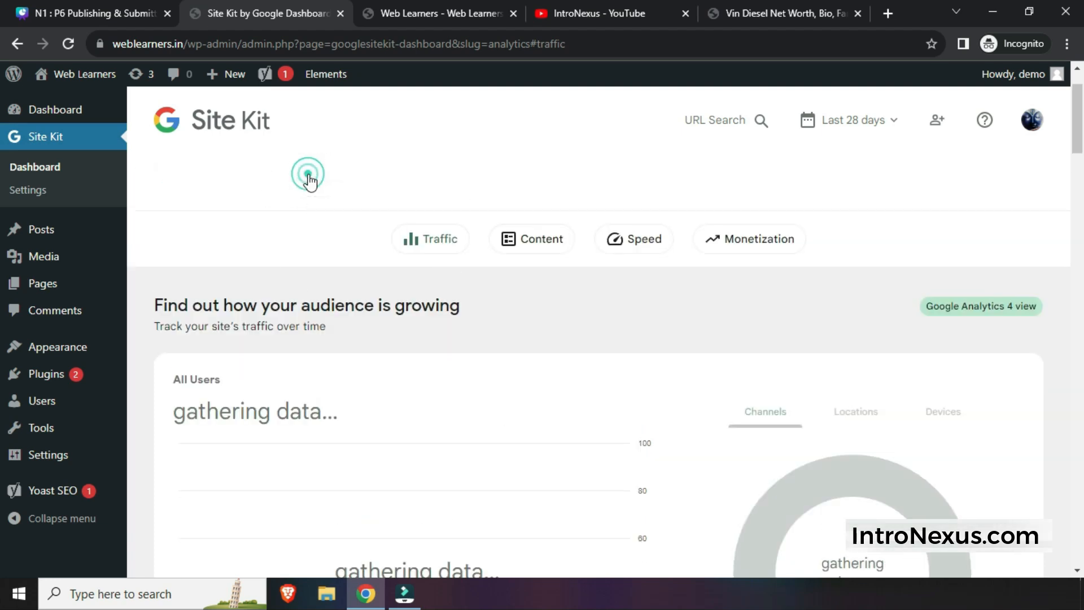
Step: Switch to the Canva presentation, present it full screen up to the Sitemap Ping slide, and exit the presentation
click(110, 7)
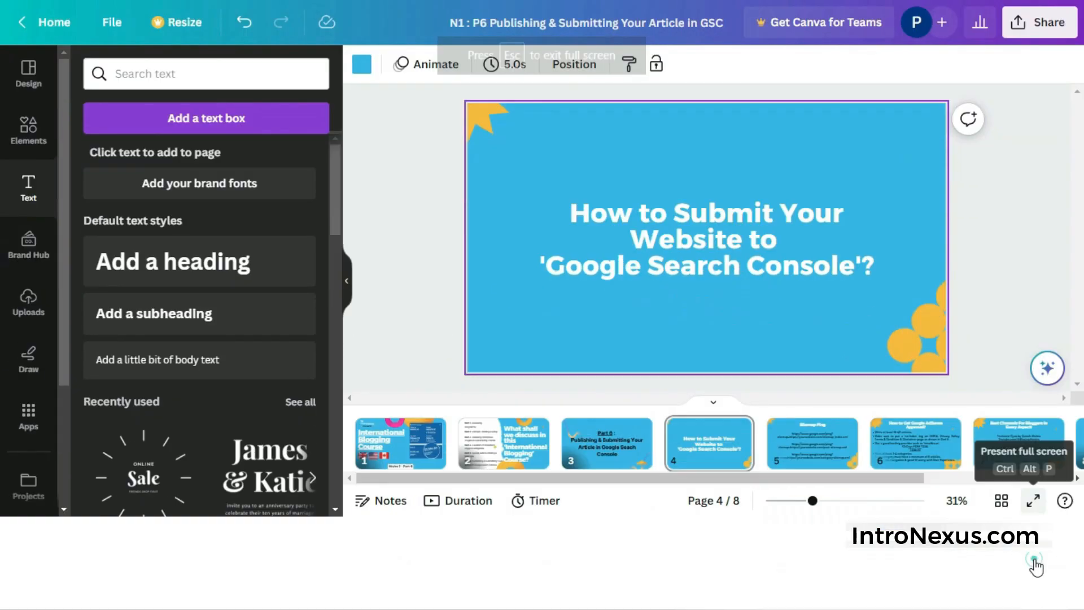
click(1034, 562)
click(789, 380)
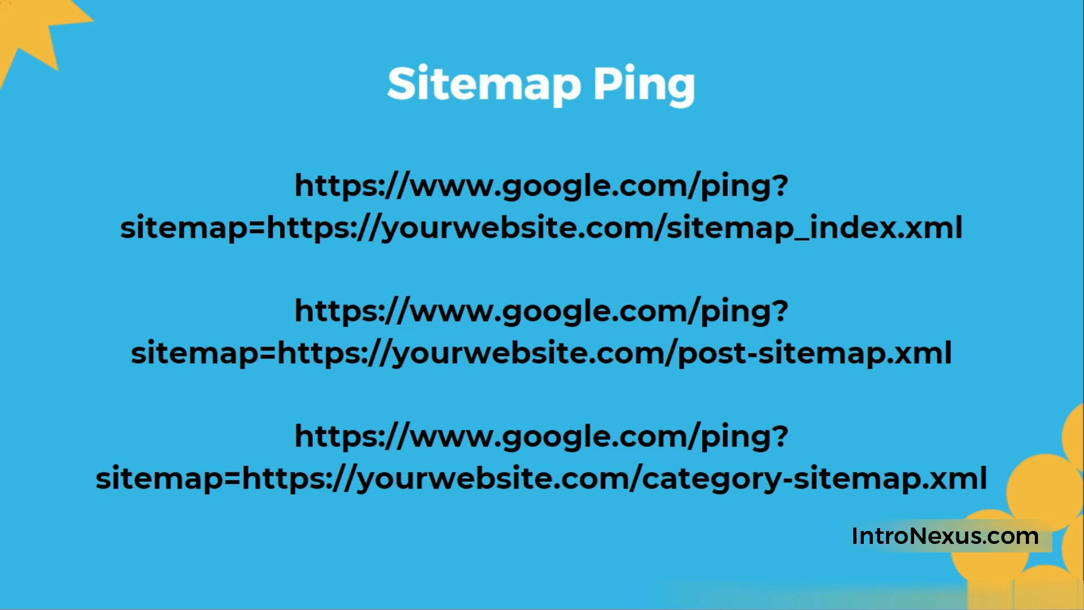
key(Escape)
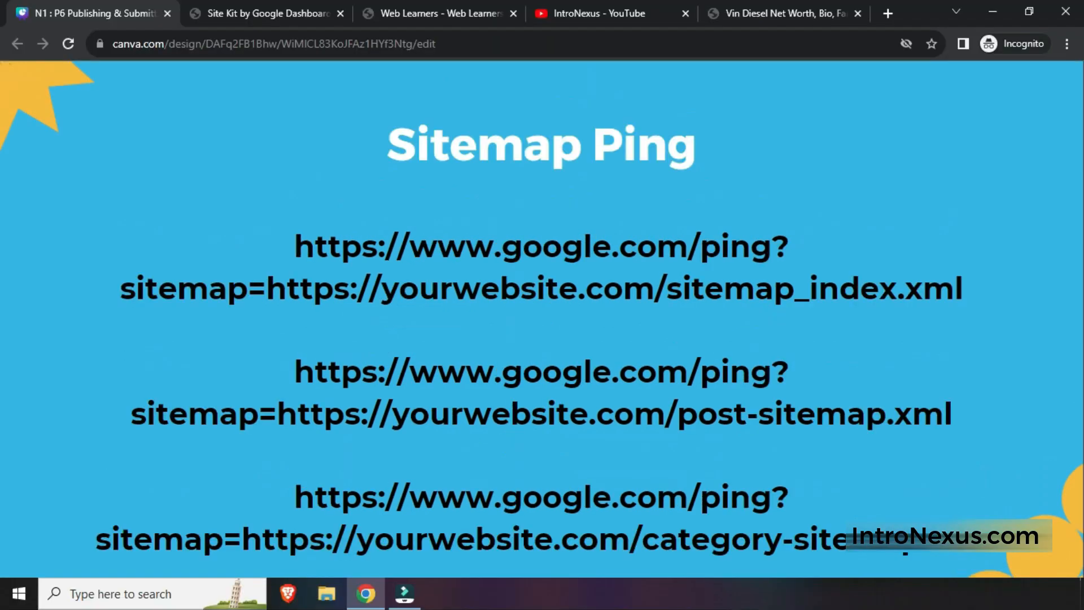
Step: Search the web for "google search console" in a new tab and open the Google Search Console result
key(ctrl+t)
text(goo)
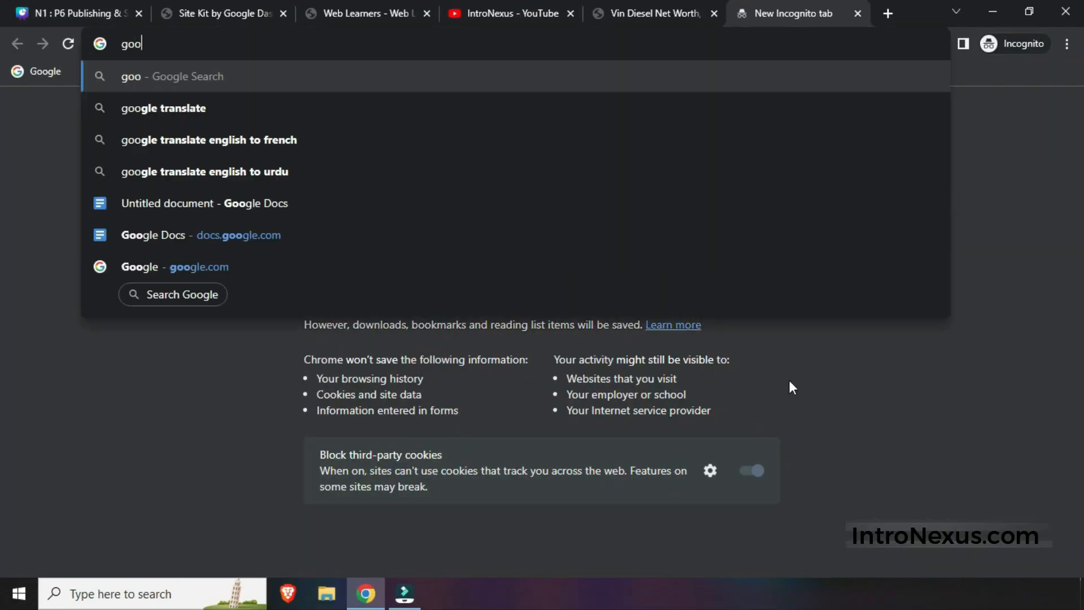
text(gle search console)
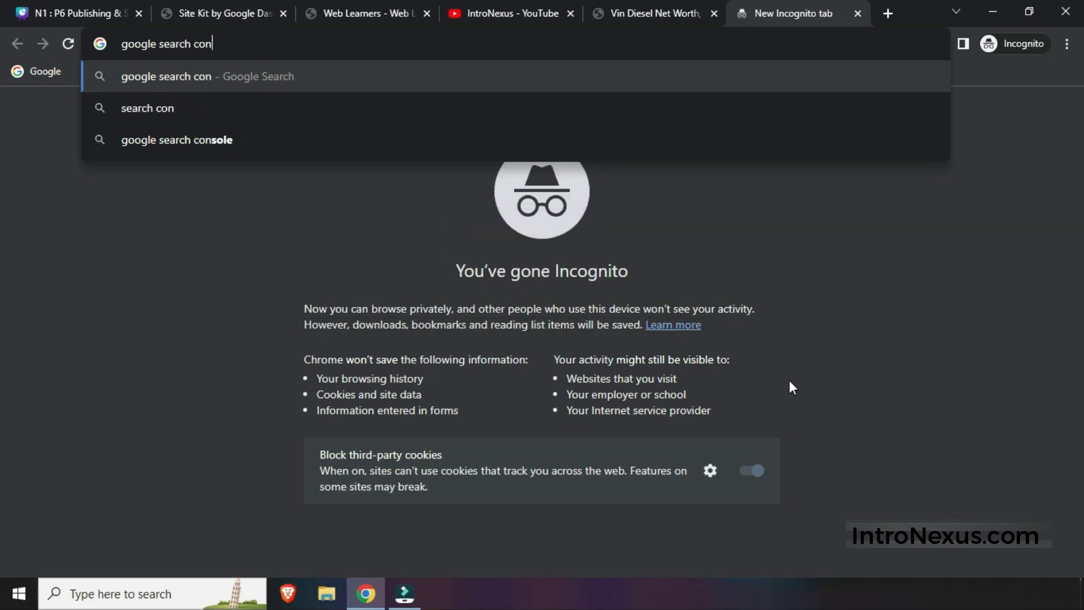
key(Return)
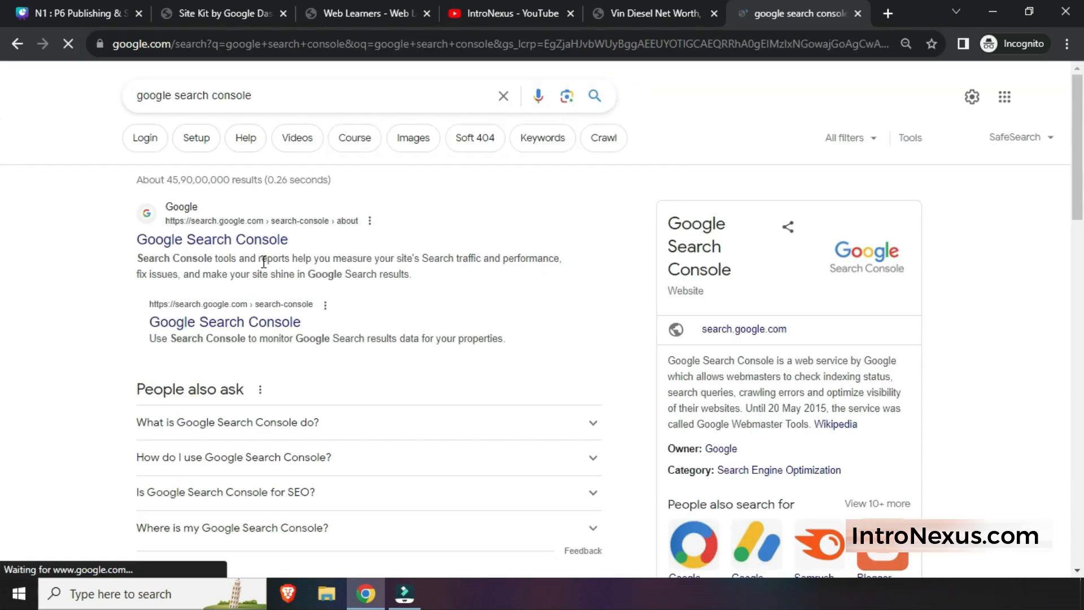
click(262, 241)
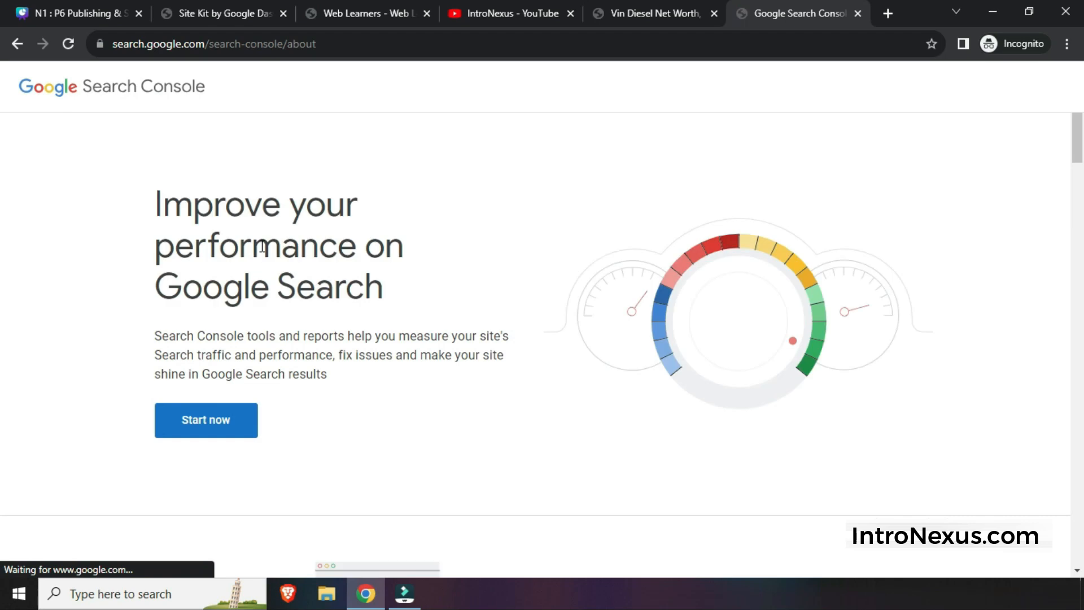
Step: Enter Search Console for the weblearners.in property and dismiss the welcome message and the Overview introduction
click(204, 433)
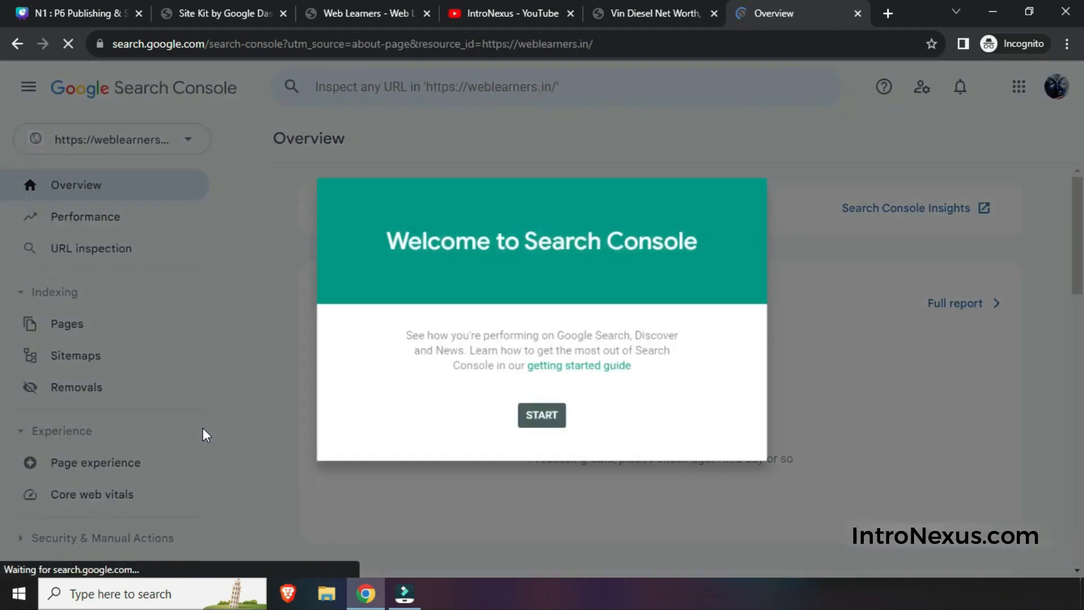
click(541, 424)
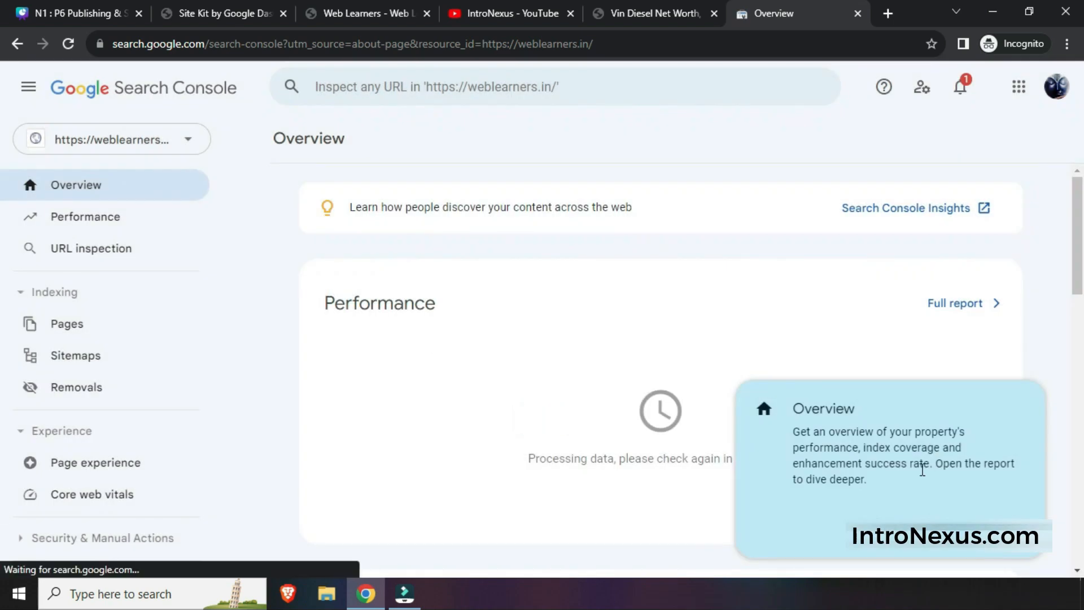
click(1006, 527)
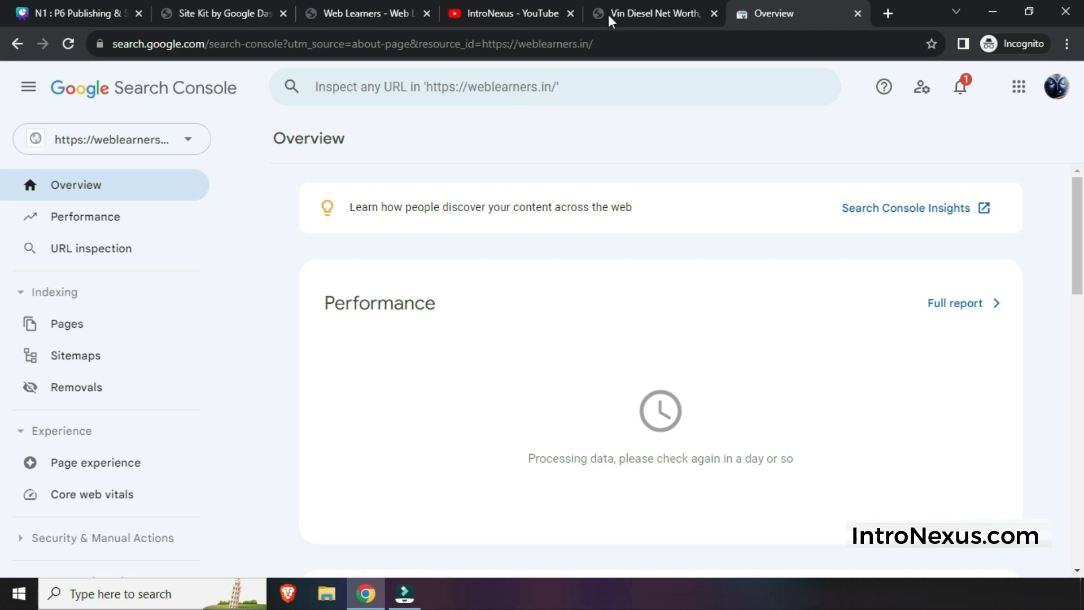
click(642, 7)
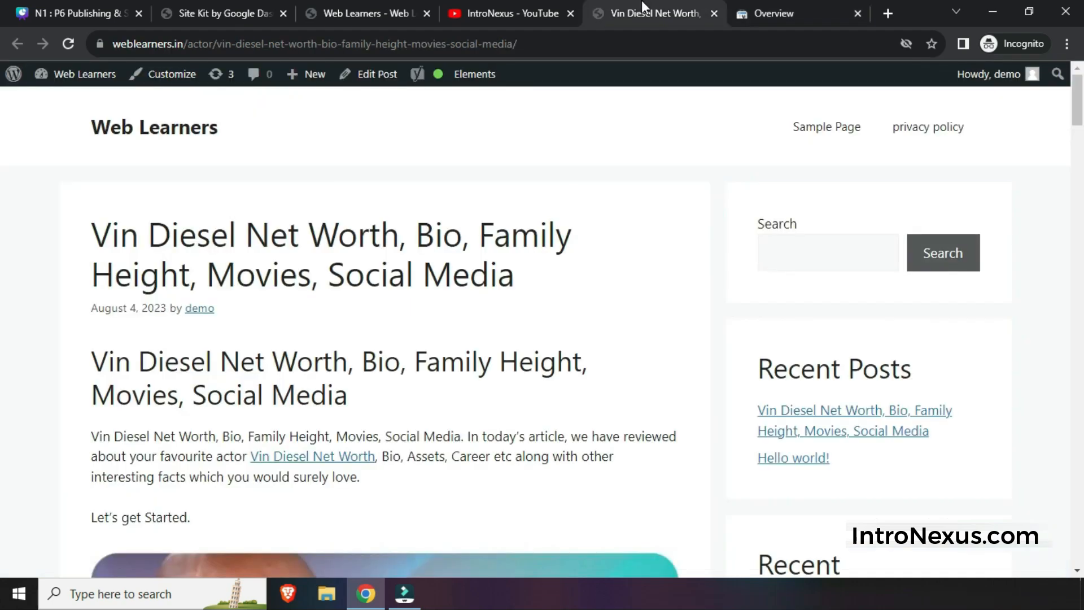
click(544, 46)
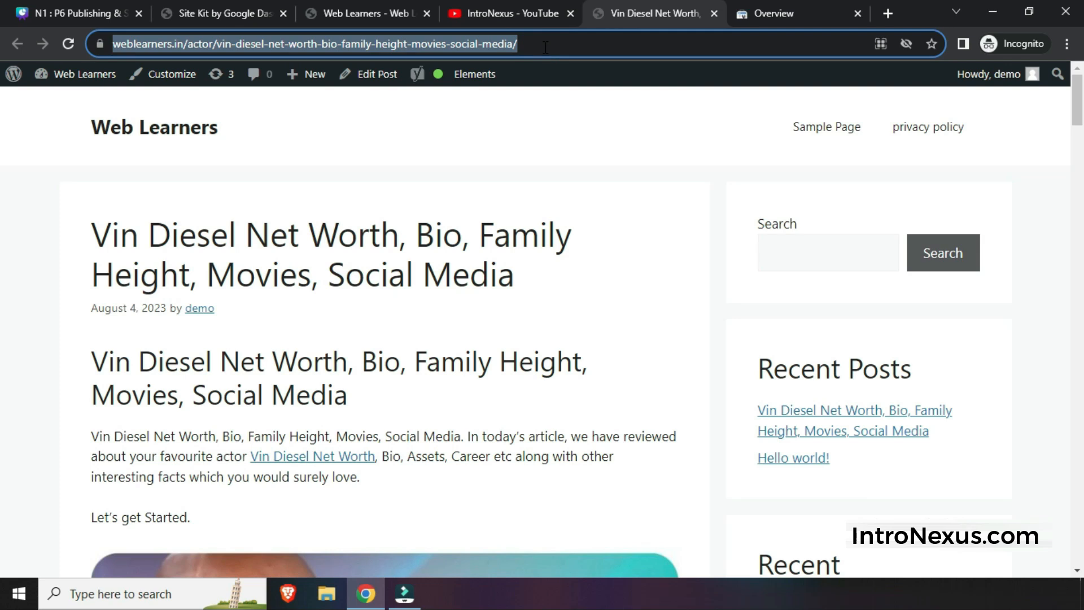
click(545, 48)
key(ctrl+a)
key(ctrl+c)
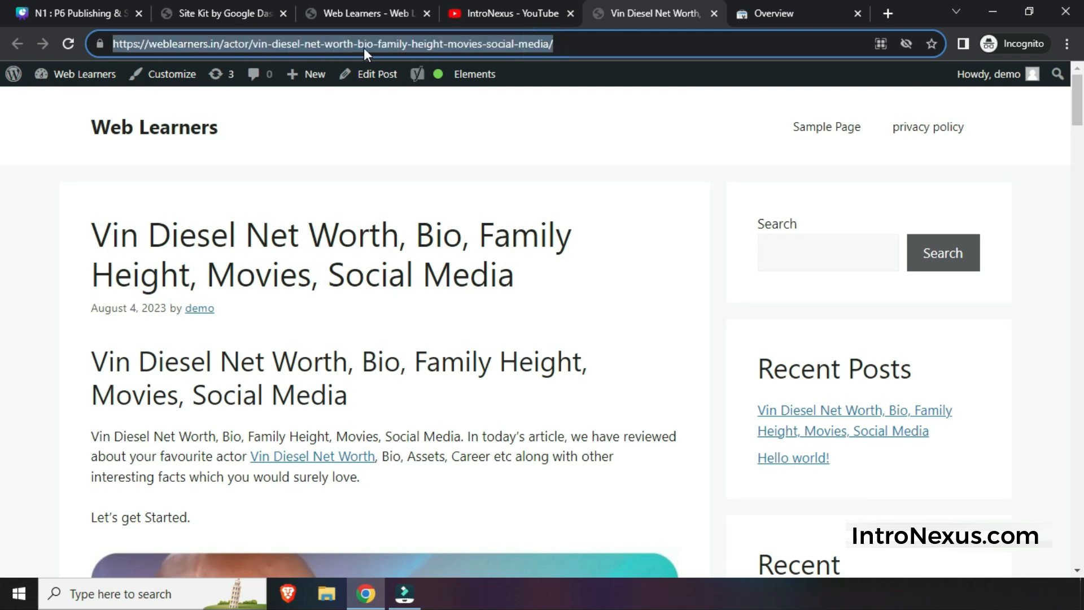
key(ctrl+Tab)
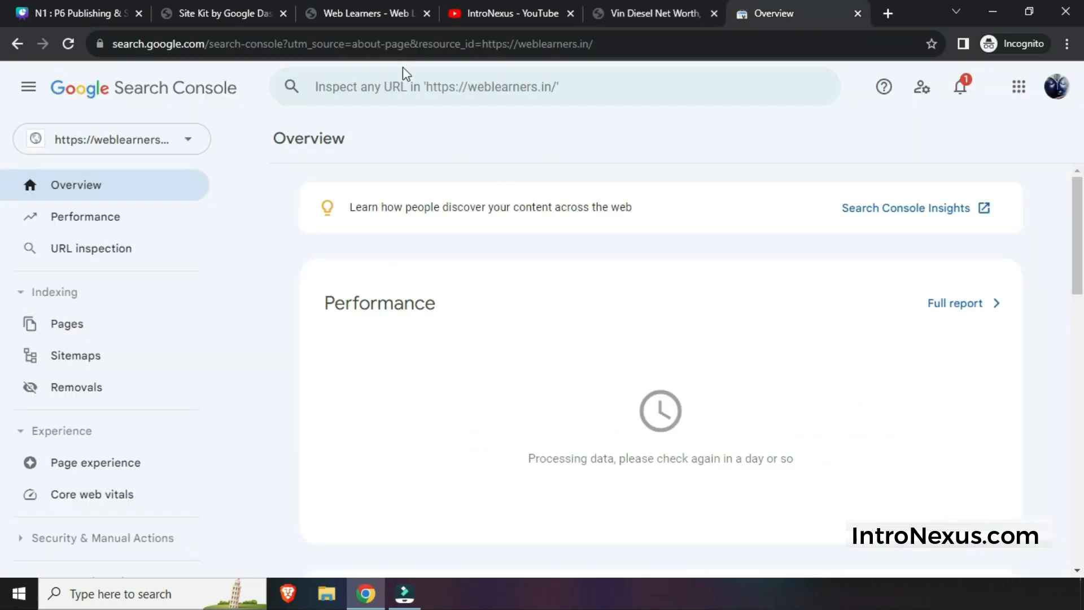
click(395, 80)
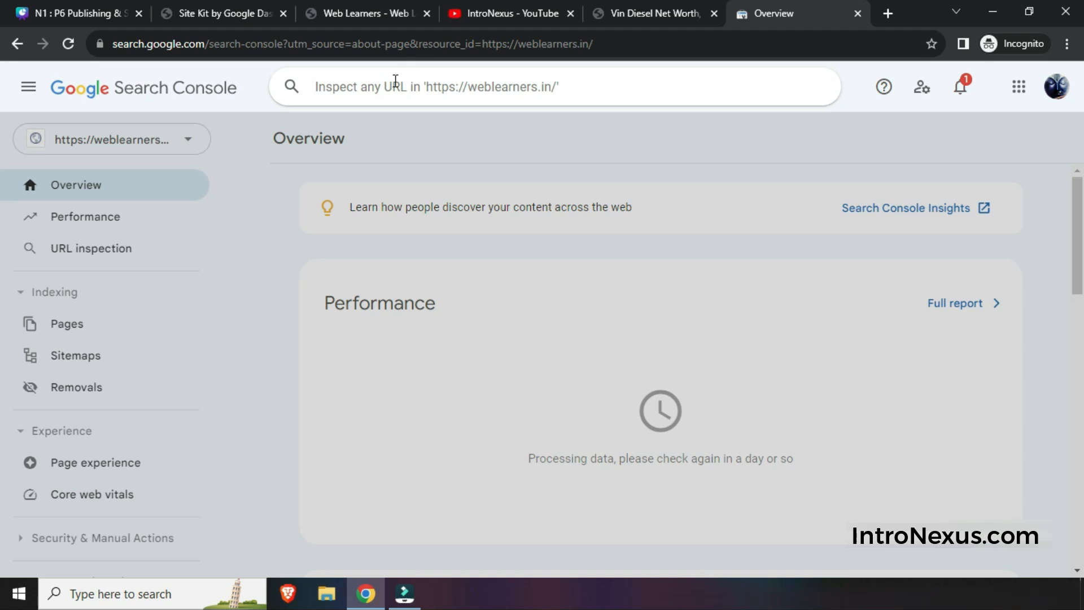
key(ctrl+v)
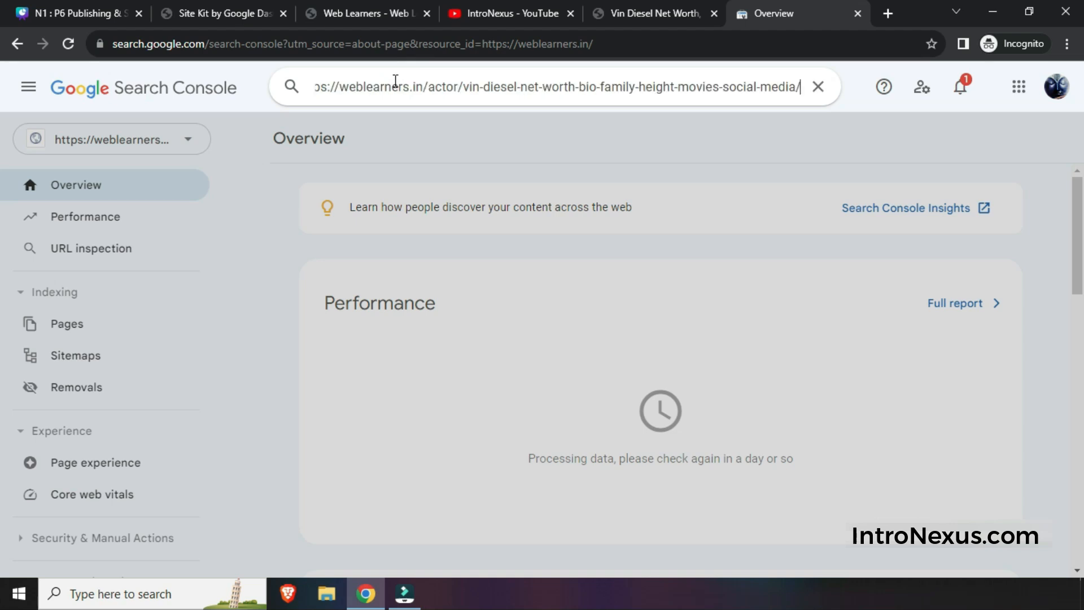
key(ctrl+a)
key(BackSpace)
click(236, 218)
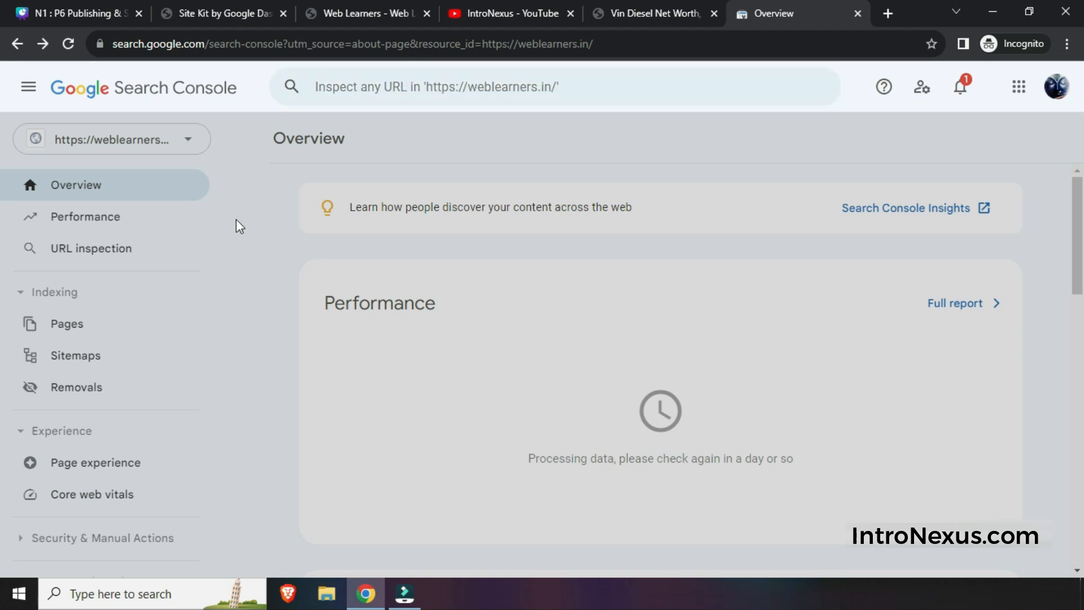
Step: Submit sitemap.xml as a new sitemap for weblearners.in in Search Console and dismiss the submission message
click(99, 354)
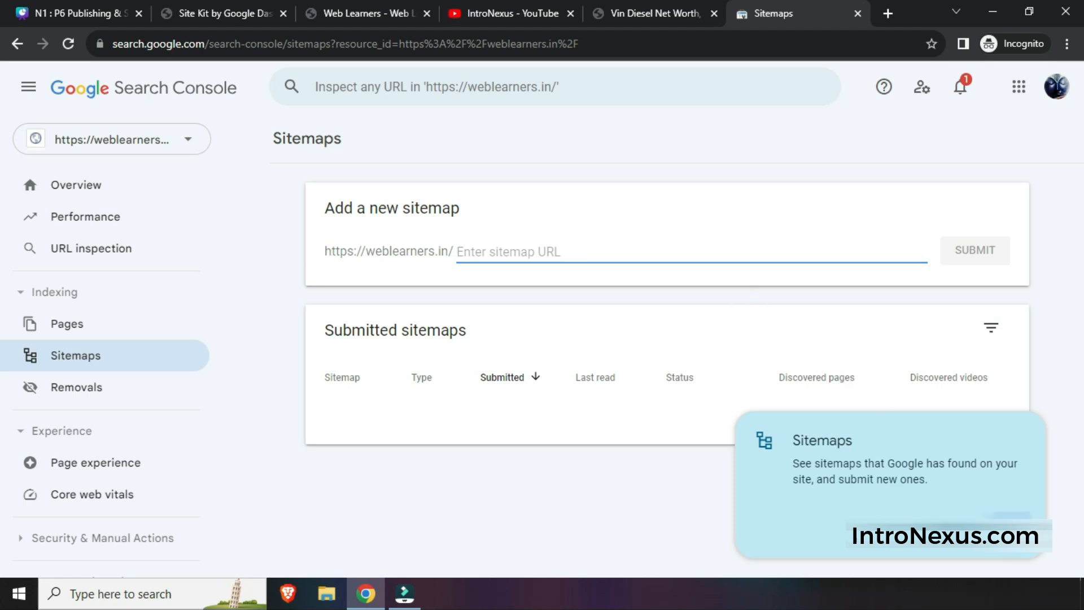
click(593, 247)
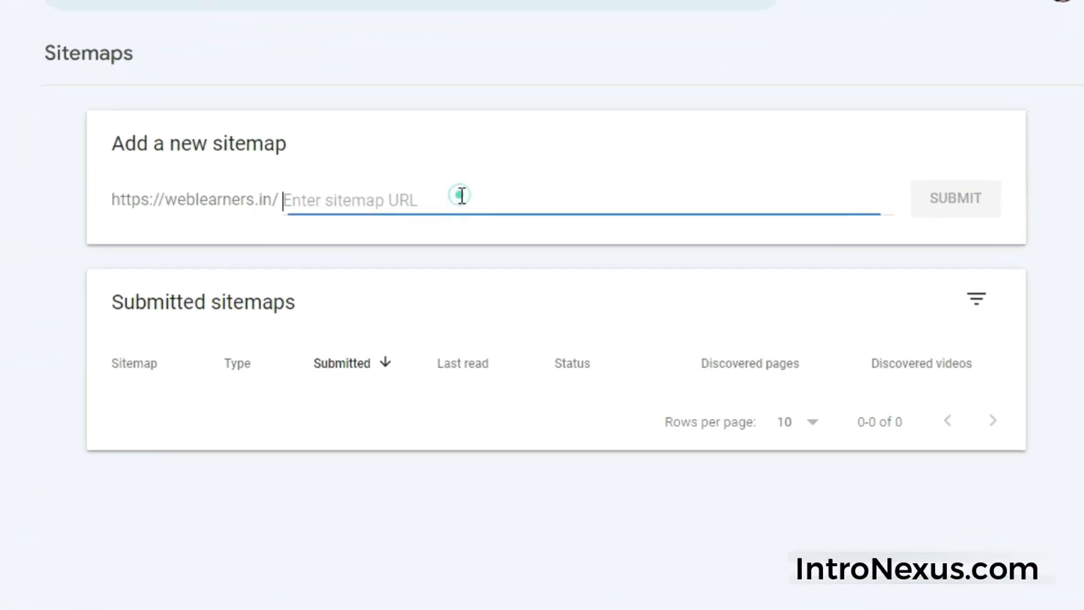
text(sitemap.xml)
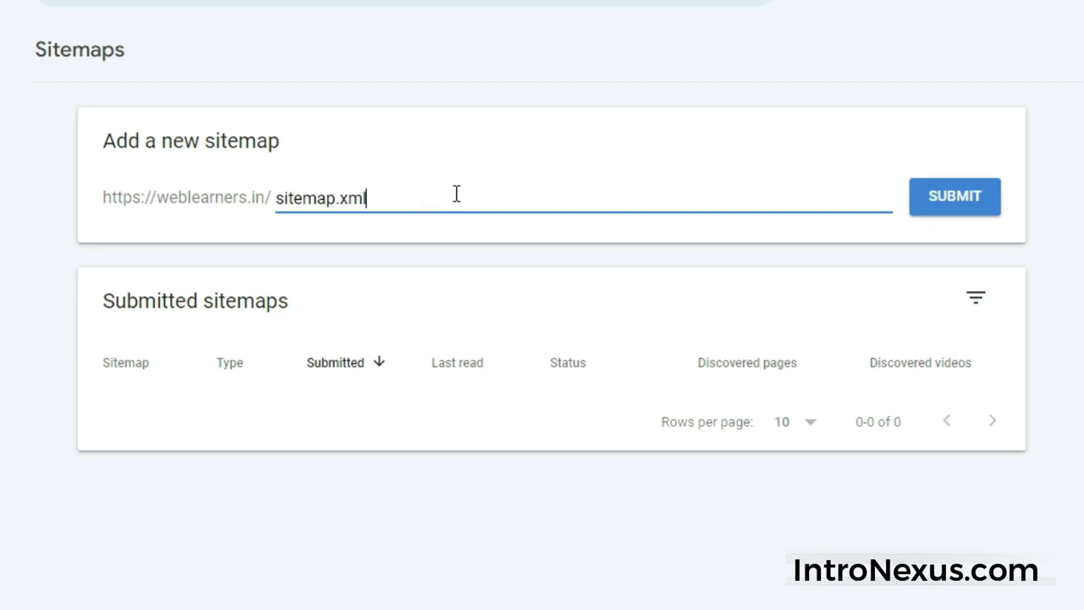
click(950, 201)
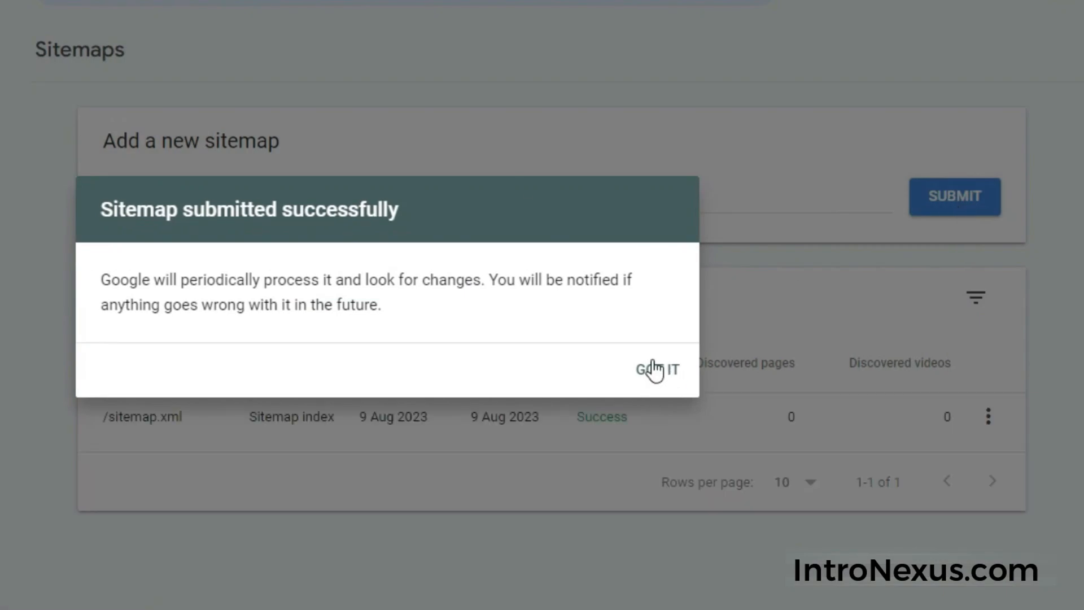
click(655, 370)
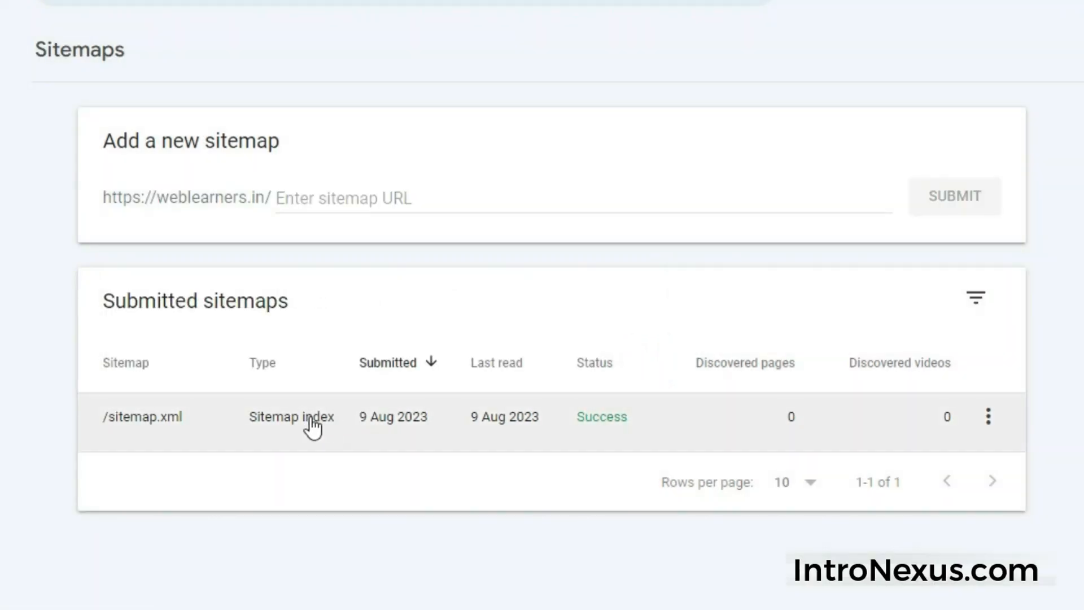
drag(310, 418, 96, 212)
click(96, 212)
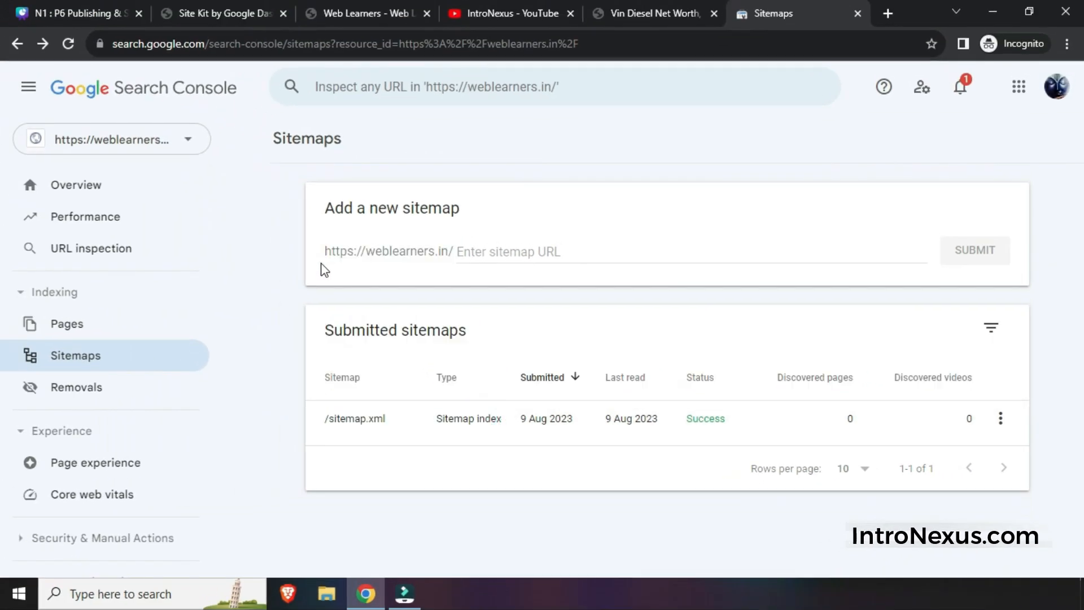
drag(323, 258, 452, 253)
key(ctrl+c)
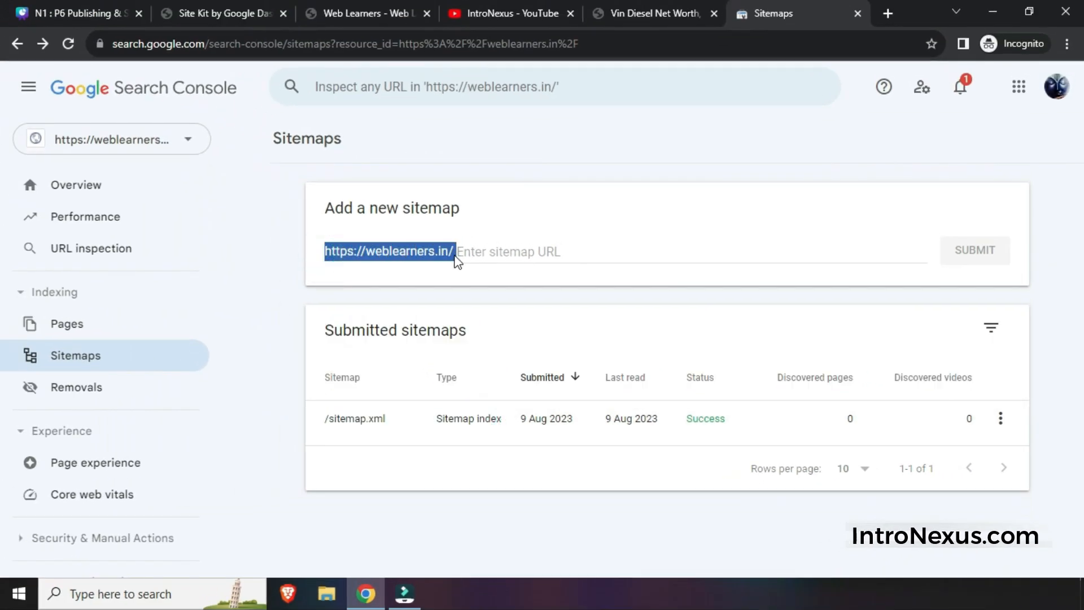
key(ctrl+t)
key(ctrl+v)
text(sit)
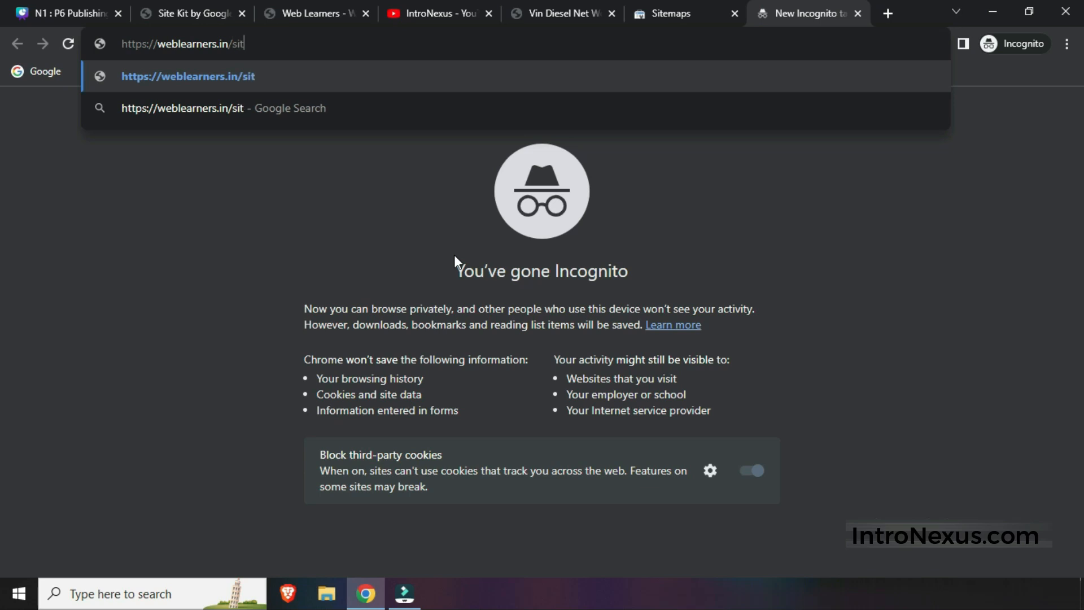
text(emap.xml)
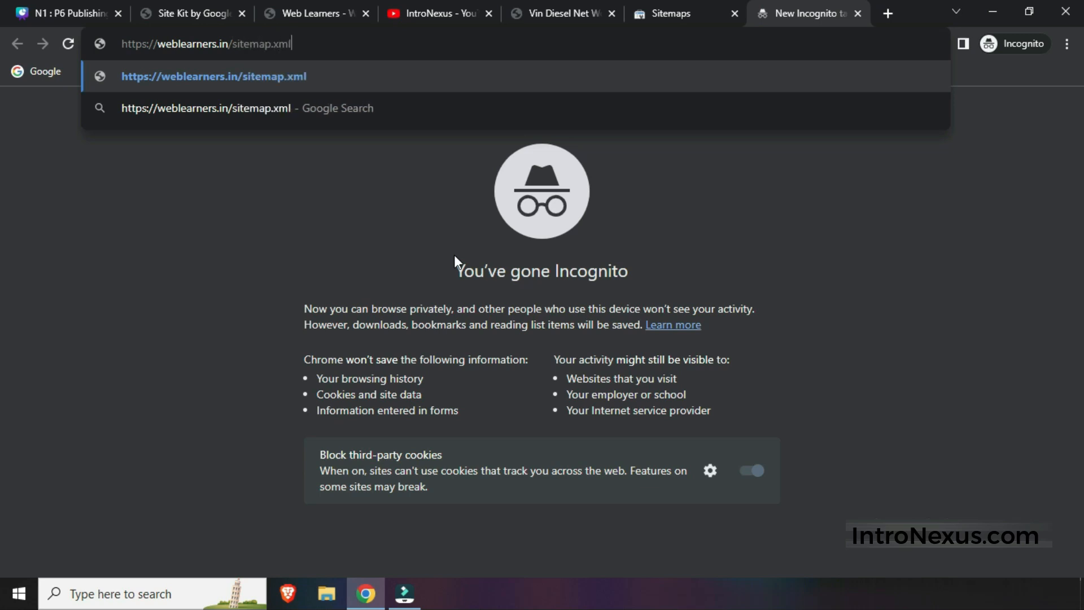
key(Return)
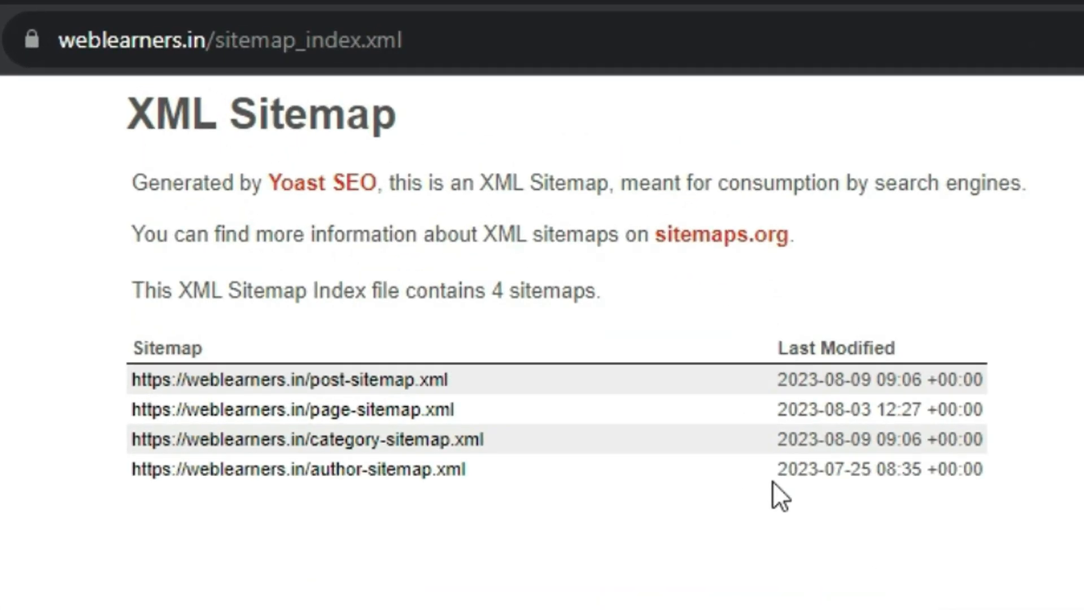
Step: Look over the XML sitemap index and its address, view the URLs in post-sitemap.xml, and return to the index
click(339, 607)
drag(215, 40, 594, 42)
click(594, 42)
click(324, 387)
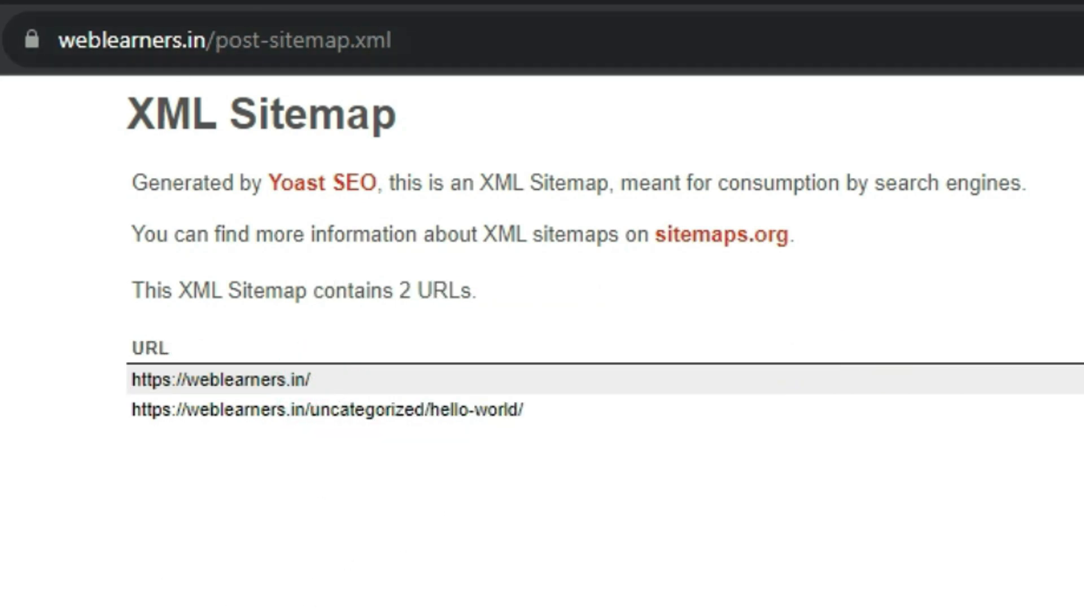
key(alt+Left)
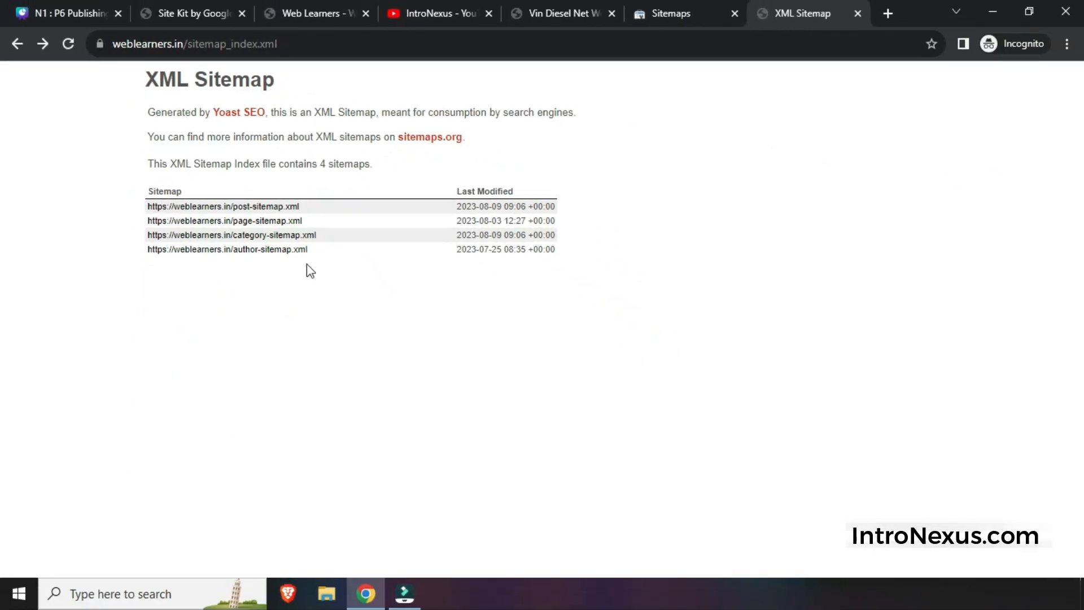
Step: Compare the sitemap.xml entry in Search Console with the site's XML sitemap index, and close the sitemap index page
click(679, 6)
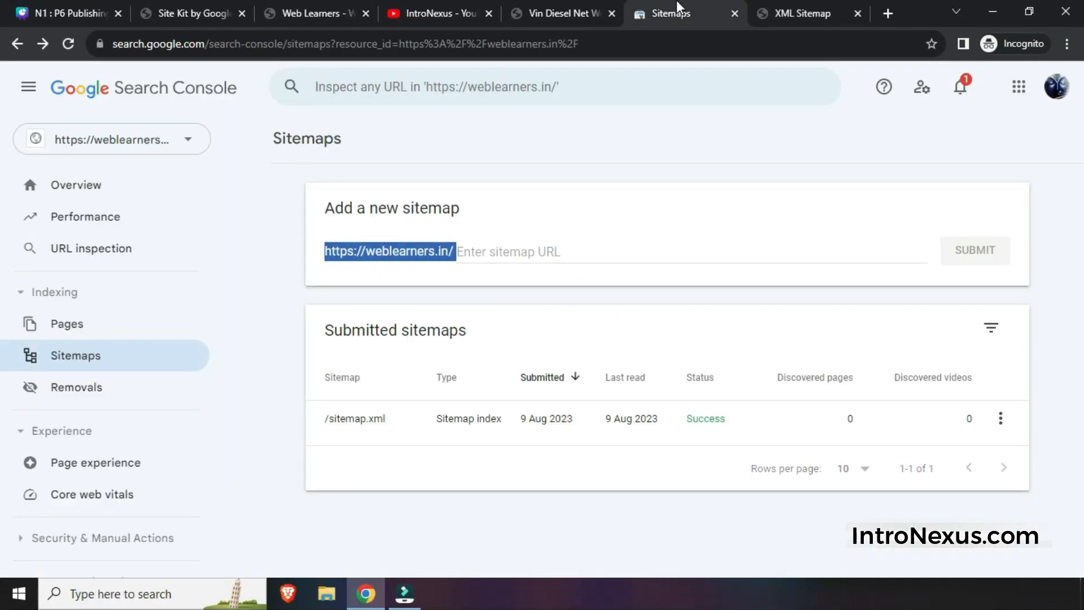
click(573, 227)
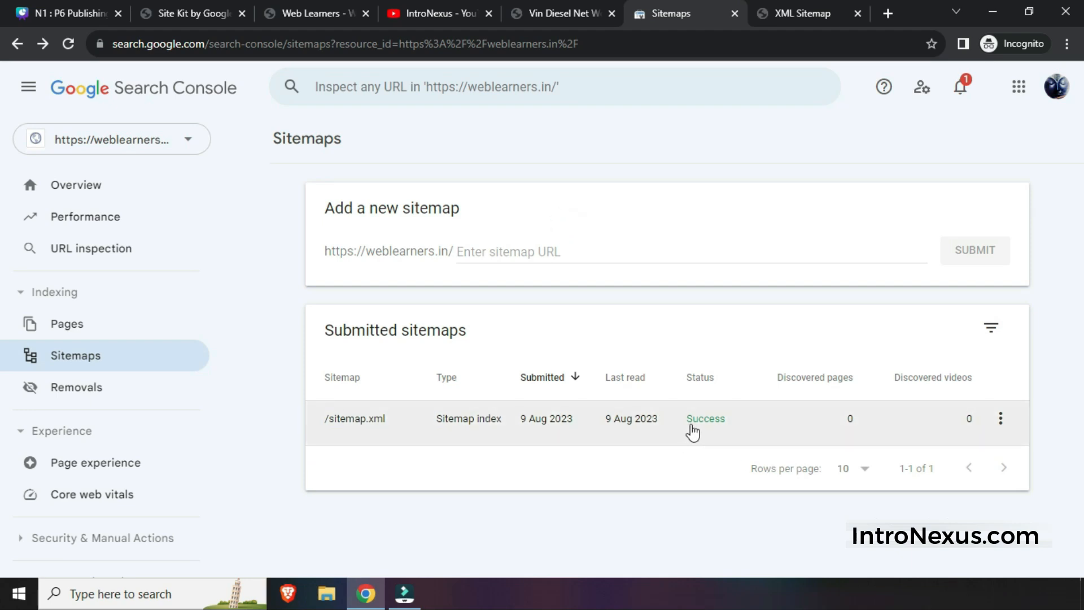
click(794, 4)
click(314, 42)
click(314, 43)
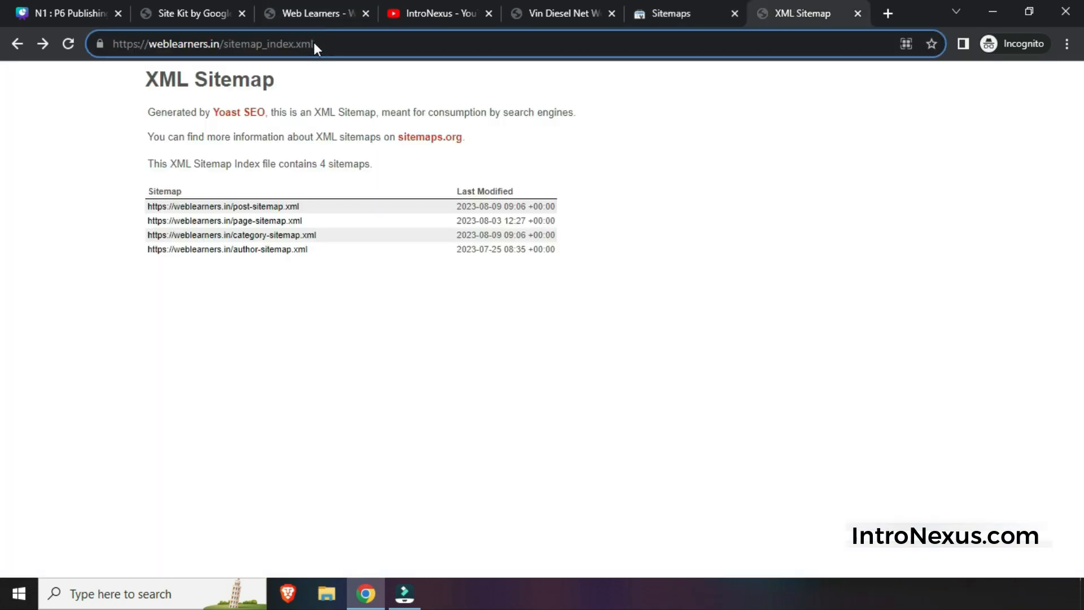
click(695, 314)
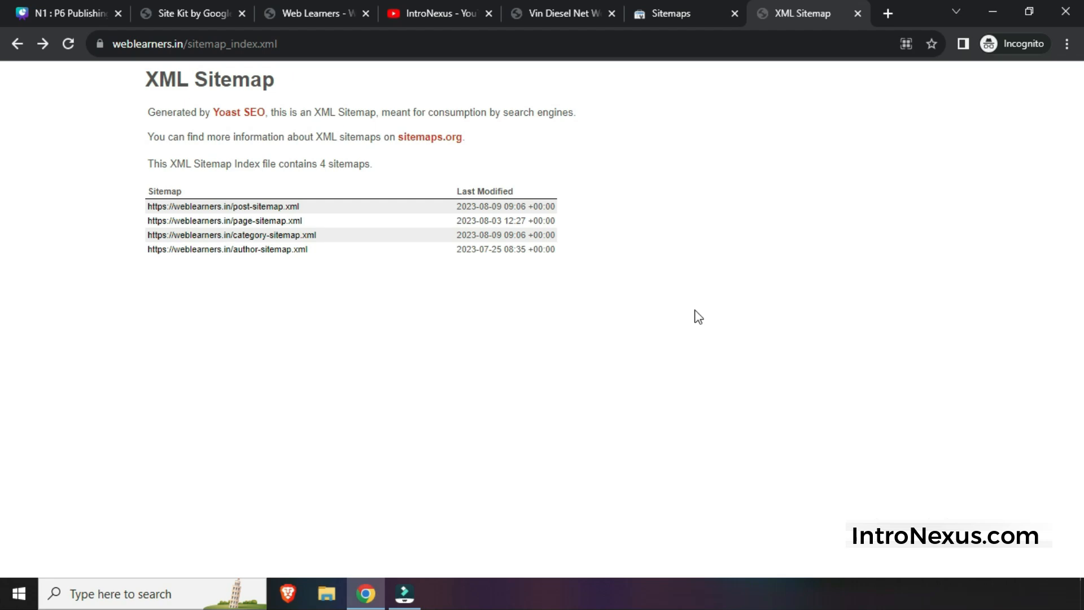
key(ctrl+w)
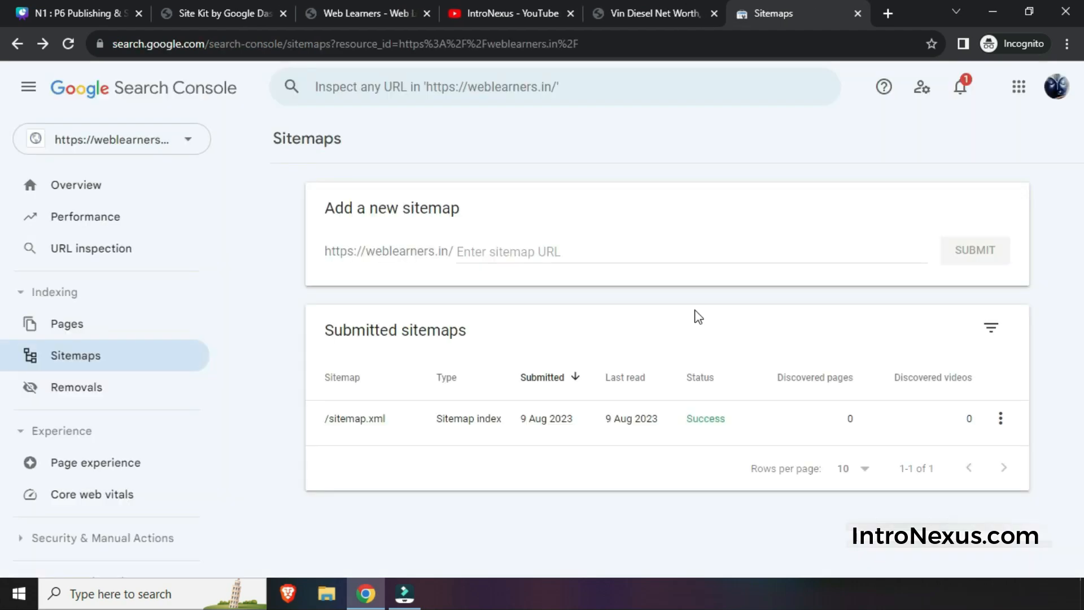
click(601, 159)
click(601, 160)
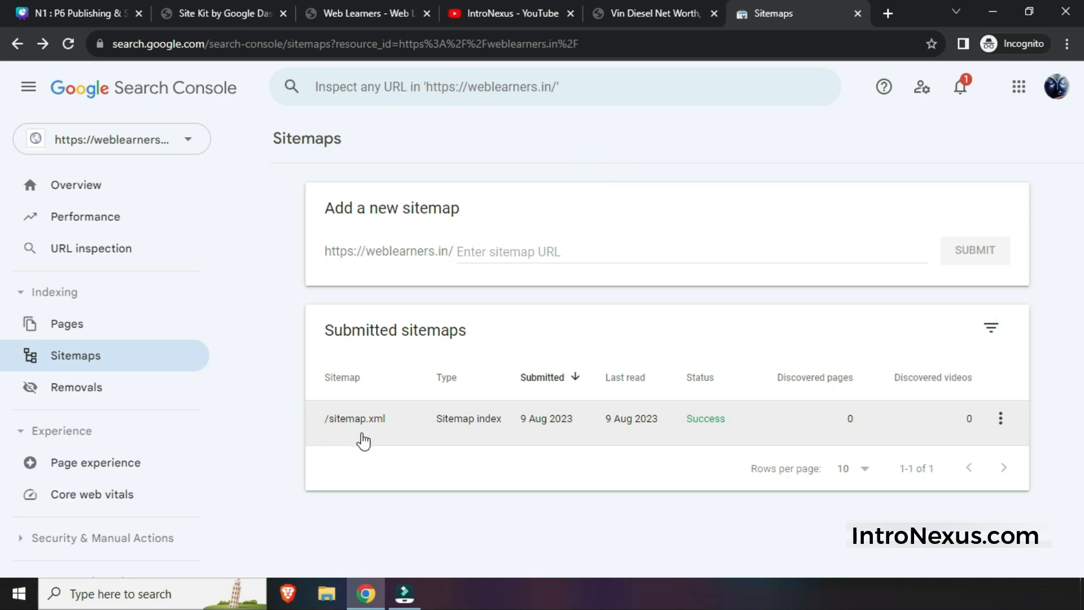
Step: Inspect the published Vin Diesel article's URL in Search Console, reusing the address from the article page
click(679, 7)
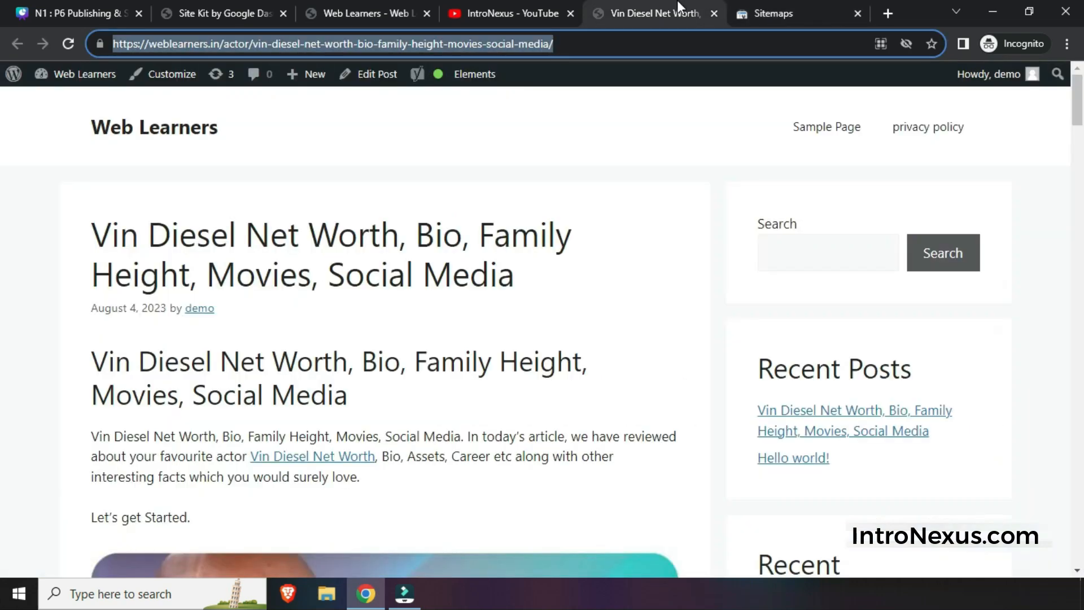
click(603, 45)
key(ctrl+a)
click(740, 8)
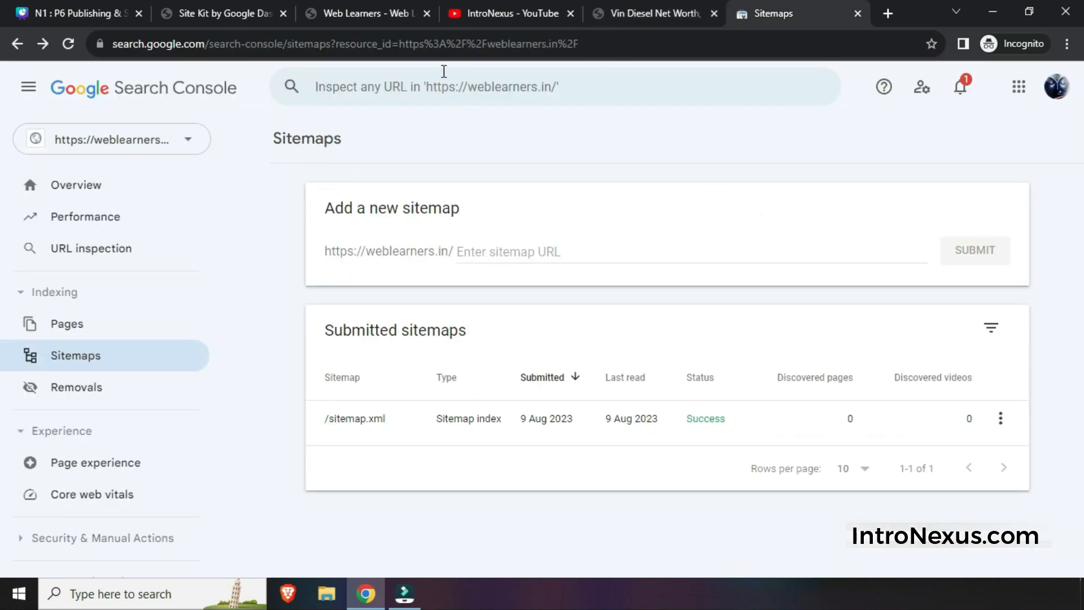
click(444, 77)
key(ctrl+v)
key(Return)
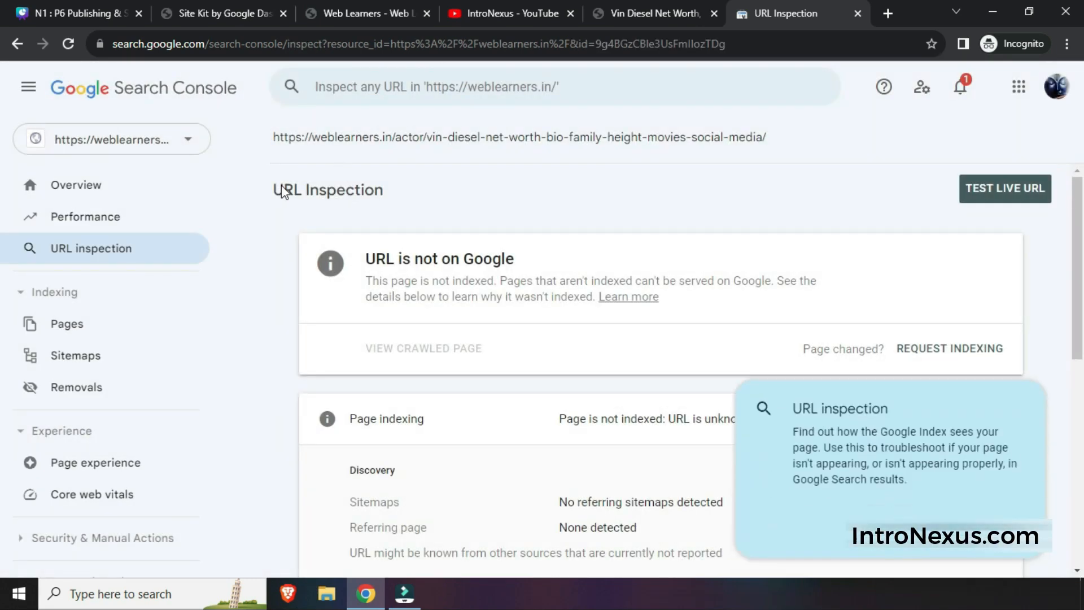
Step: Dismiss the URL inspection tip, run a live test of the article's URL, and review its availability, discovery and enhancement results
click(990, 523)
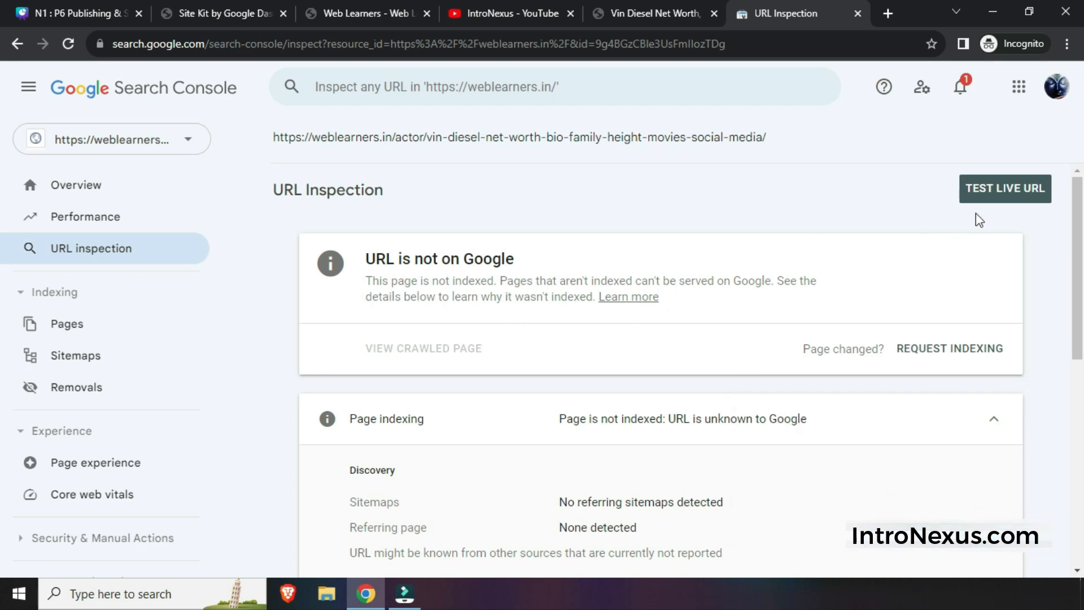
click(996, 204)
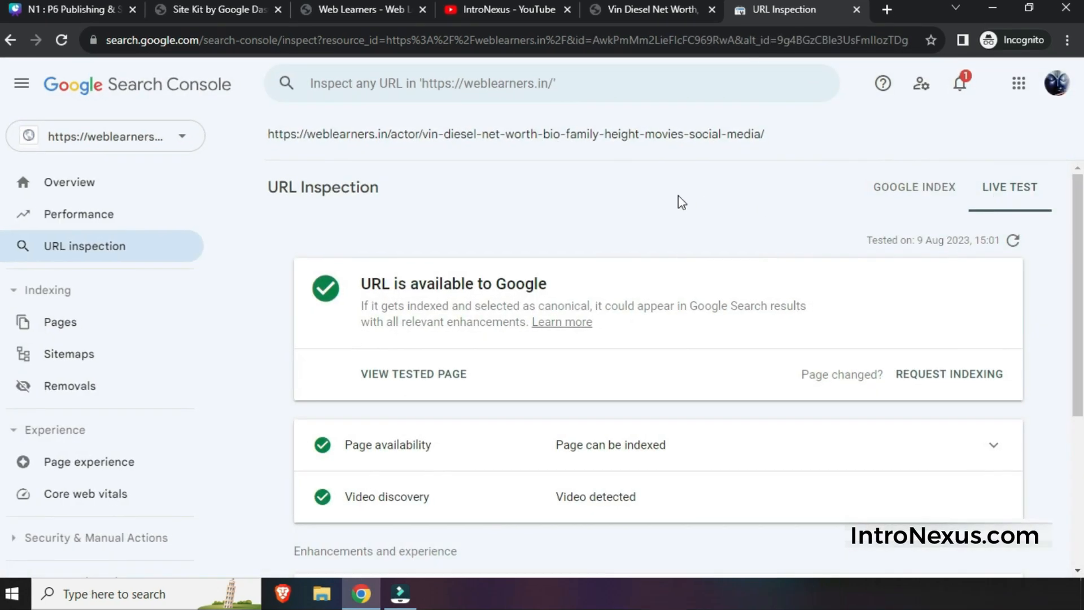
click(679, 198)
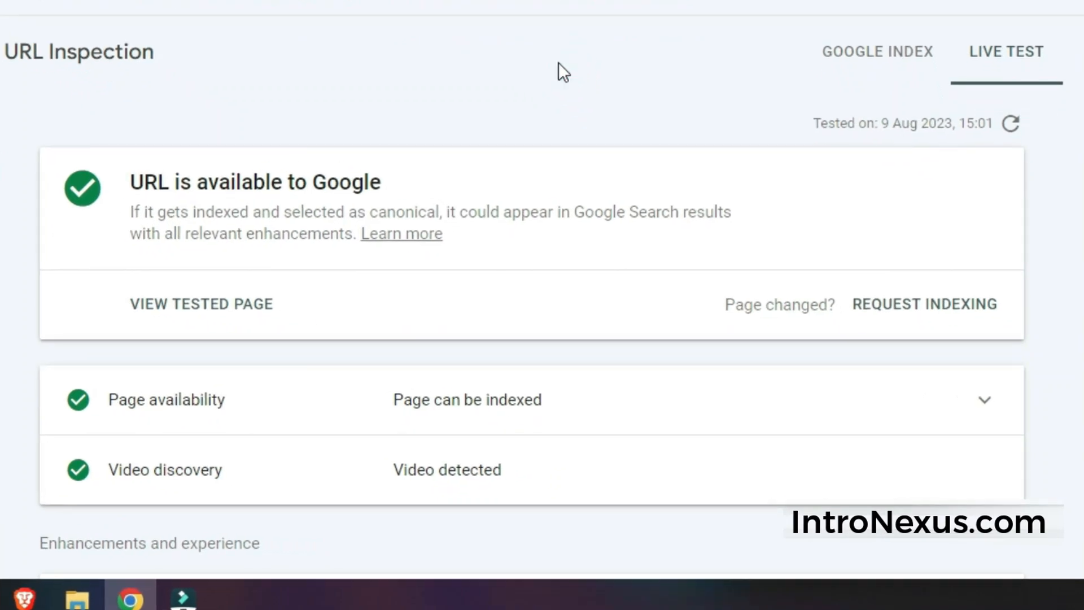
scroll(559, 71, down, 1)
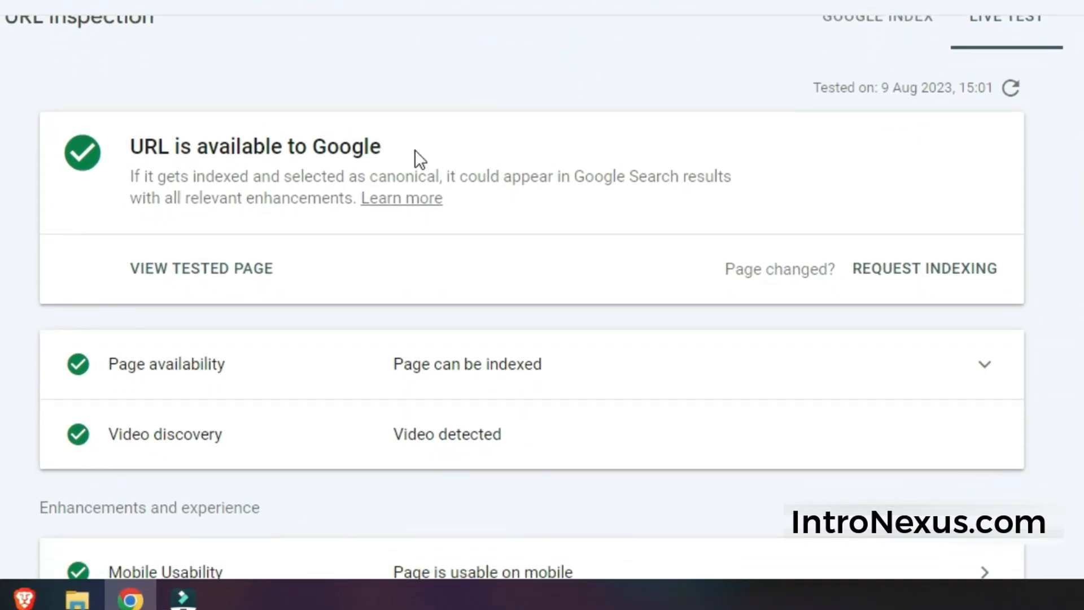
scroll(414, 150, down, 5)
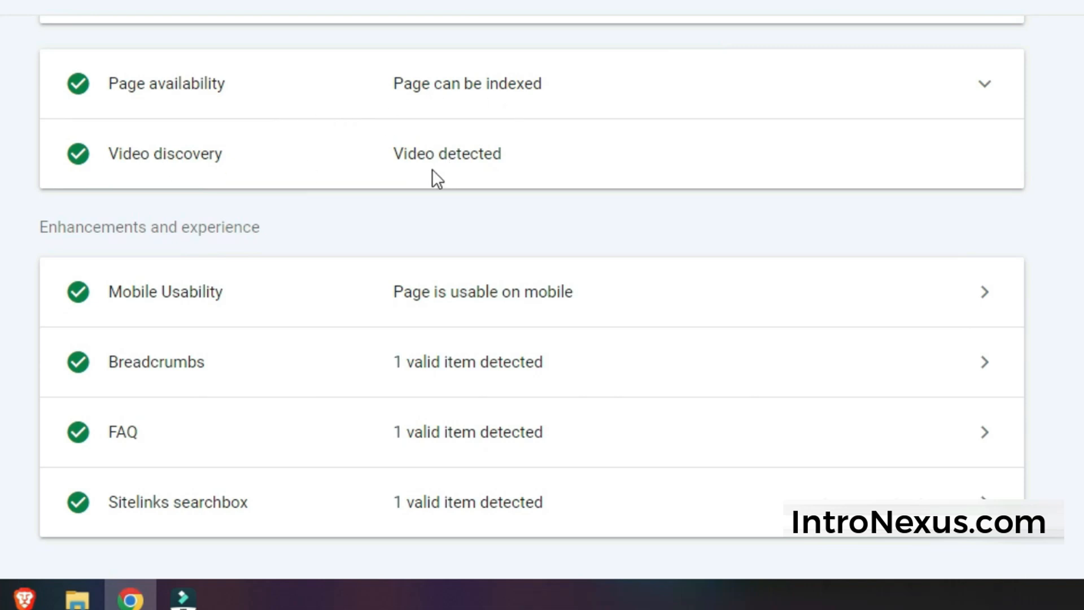
scroll(432, 169, down, 1)
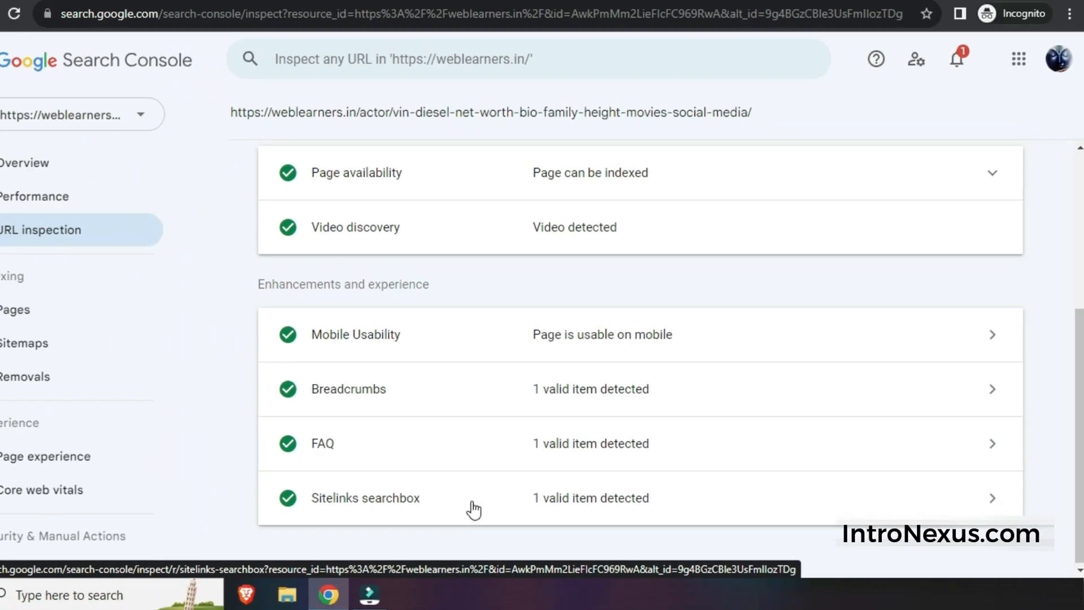
Step: Request indexing for the live-tested Vin Diesel article URL and dismiss the confirmation
scroll(317, 491, up, 5)
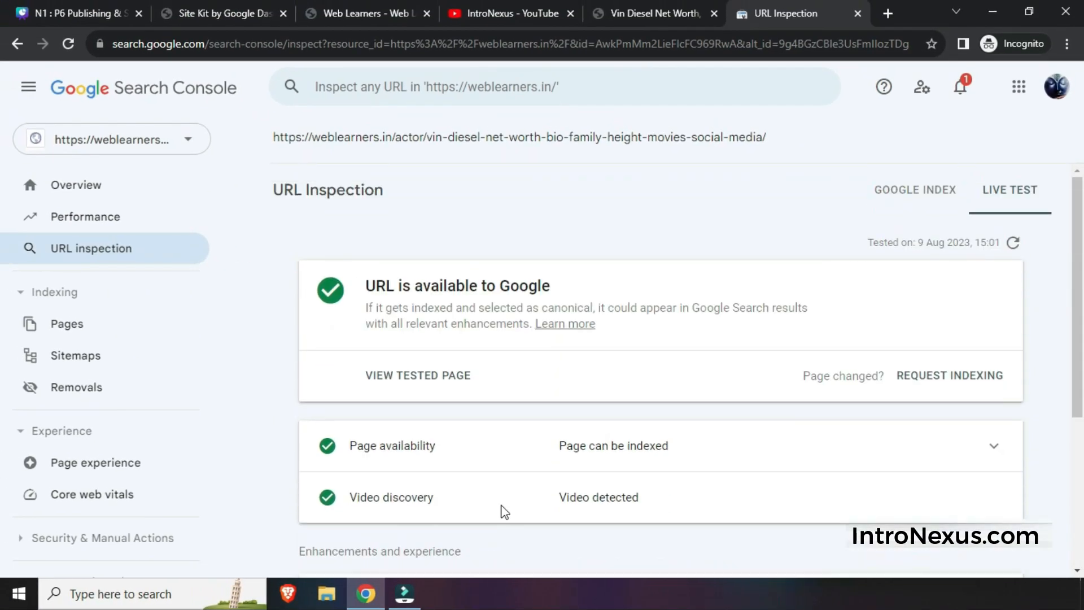
click(922, 381)
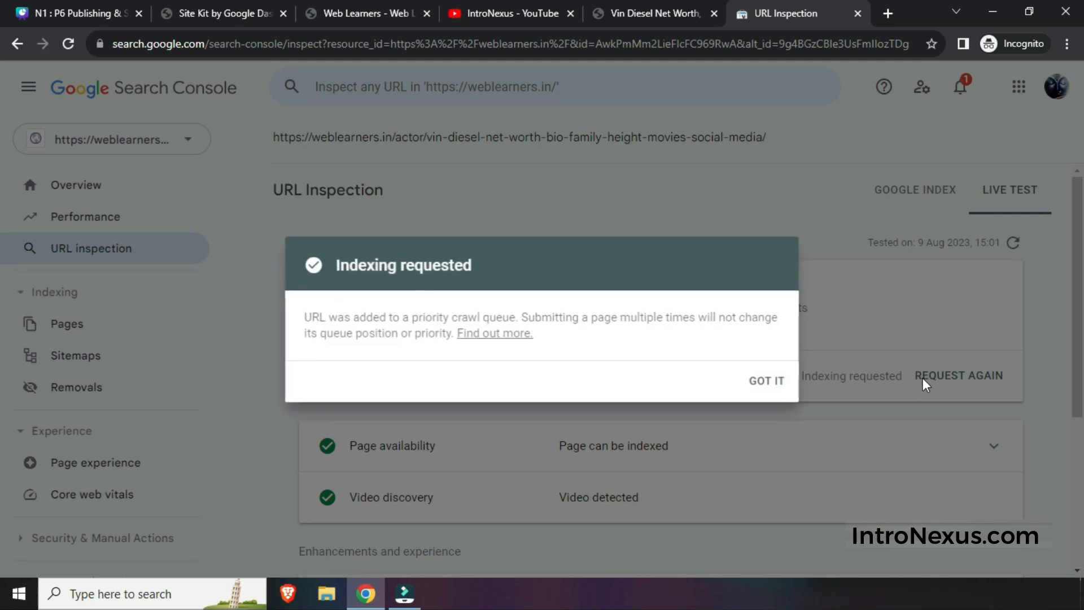
click(766, 382)
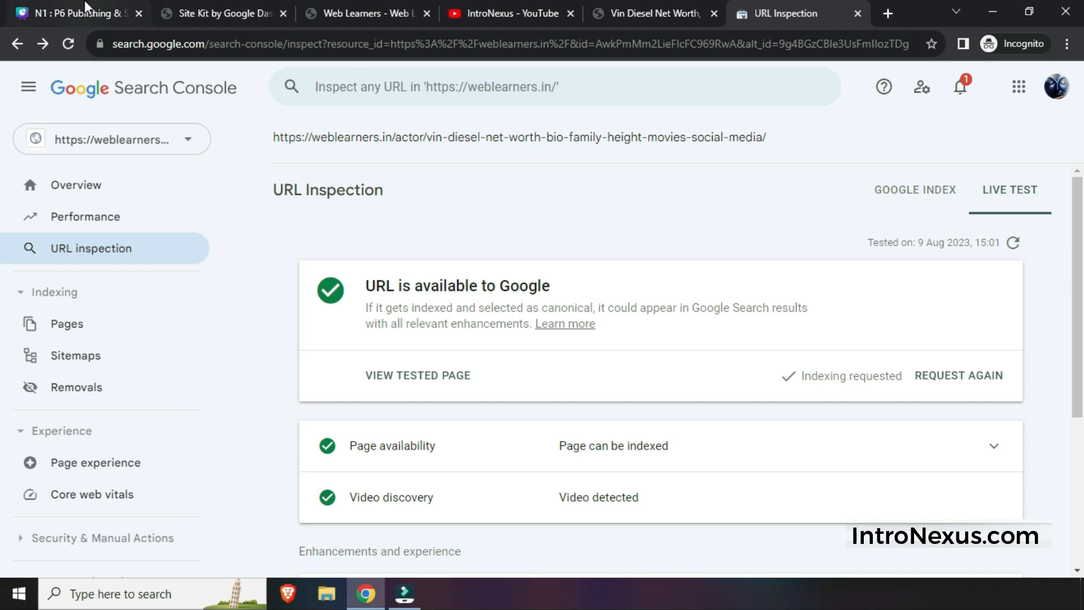
Step: Copy the sitemap_index.xml ping address from the Sitemap Ping slide in Canva and paste it as the address of a new browser tab
click(85, 8)
click(651, 270)
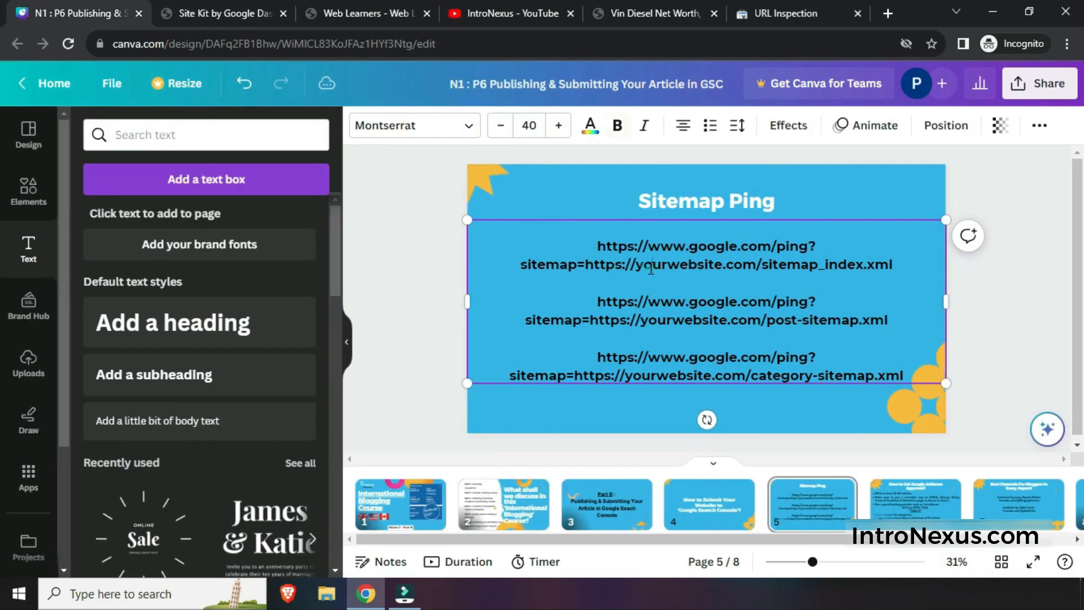
drag(907, 266, 550, 241)
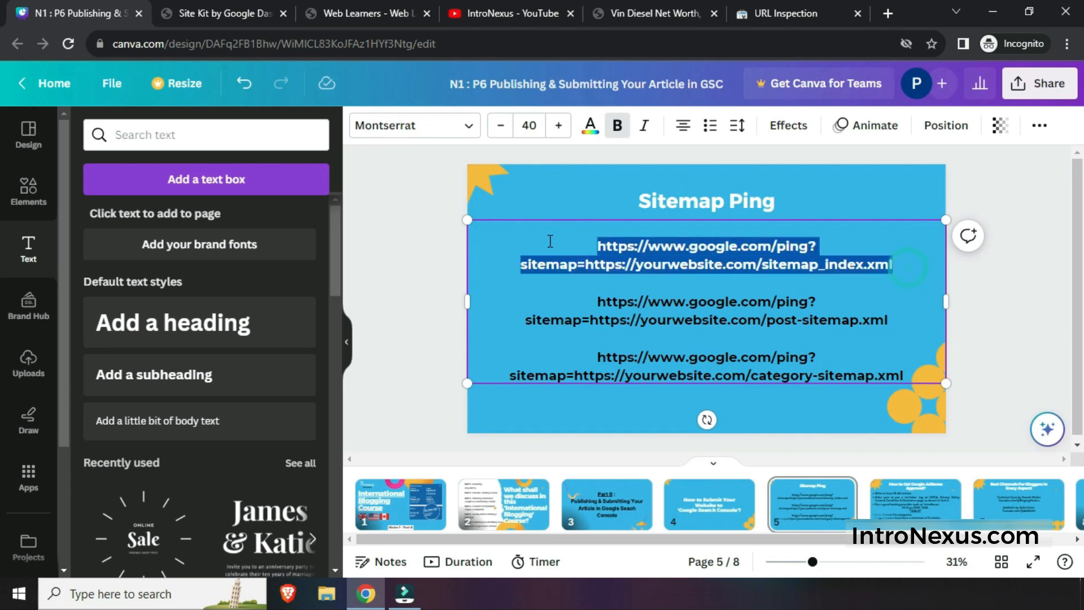
click(787, 12)
click(889, 15)
text(https://www.google.com/ping?sitemap=https://yourwebsite.com/sitemap_index.xml)
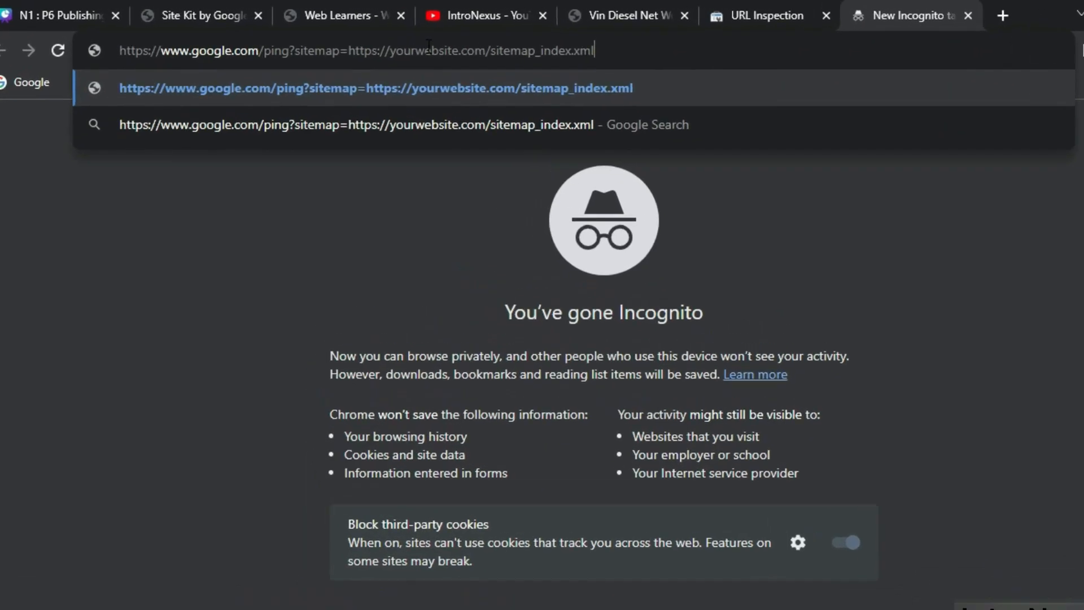
Step: Replace yourwebsite.com with weblearners.in in the pasted sitemap ping address
double_click(428, 50)
text(web)
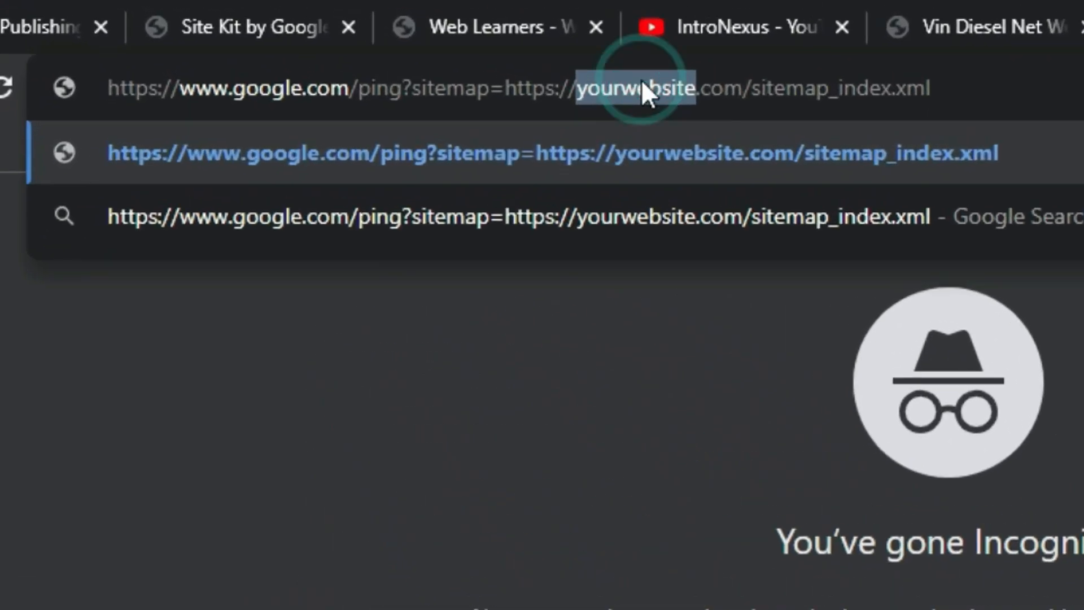
text(learner)
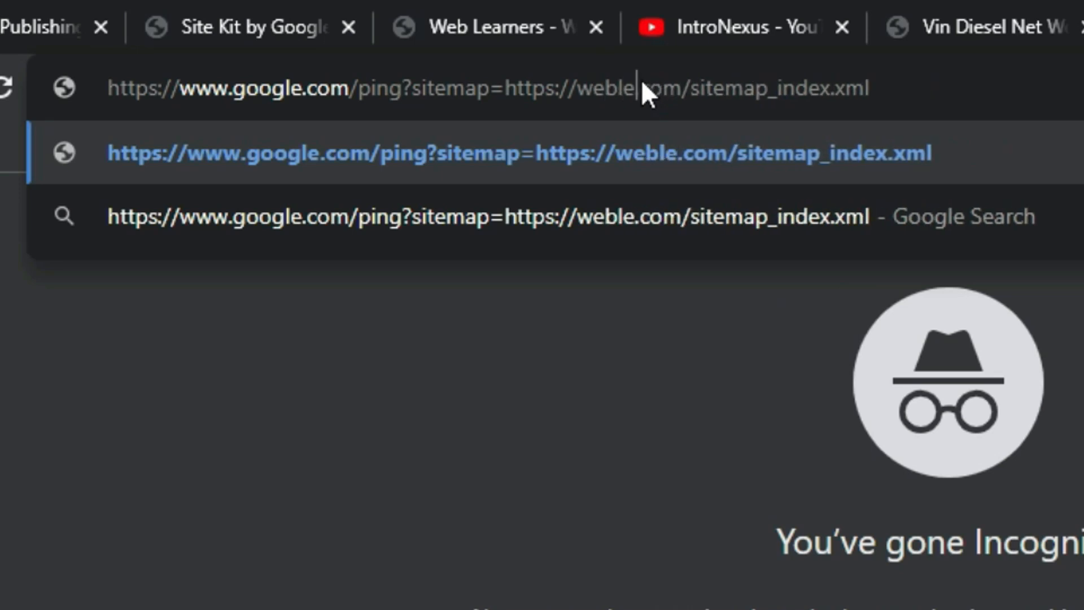
text(s)
key(Right)
key(Right)
key(Right)
key(Right)
key(BackSpace)
key(BackSpace)
key(BackSpace)
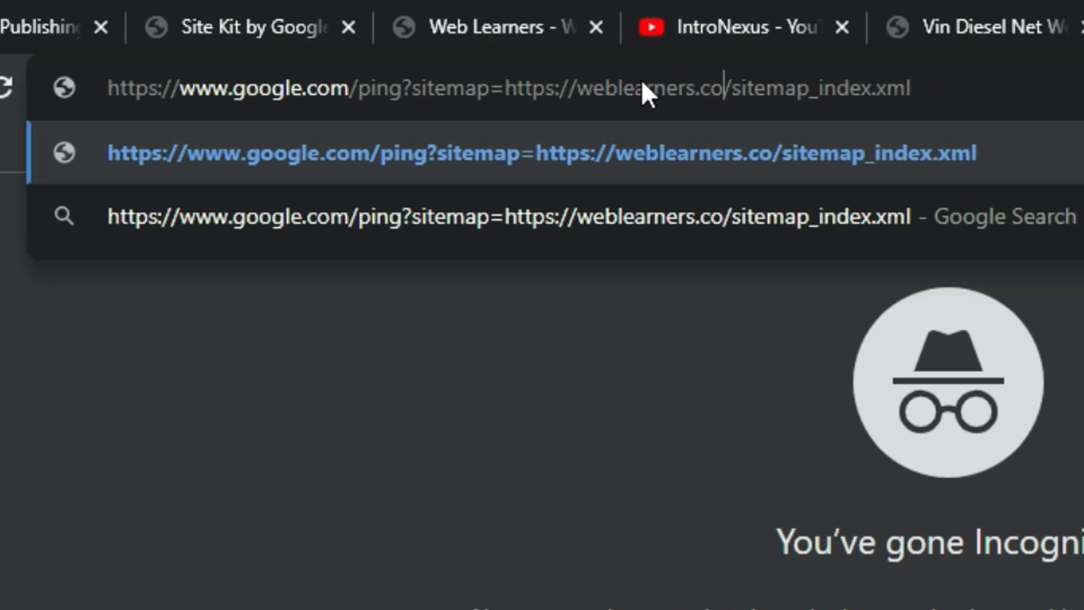
text(in)
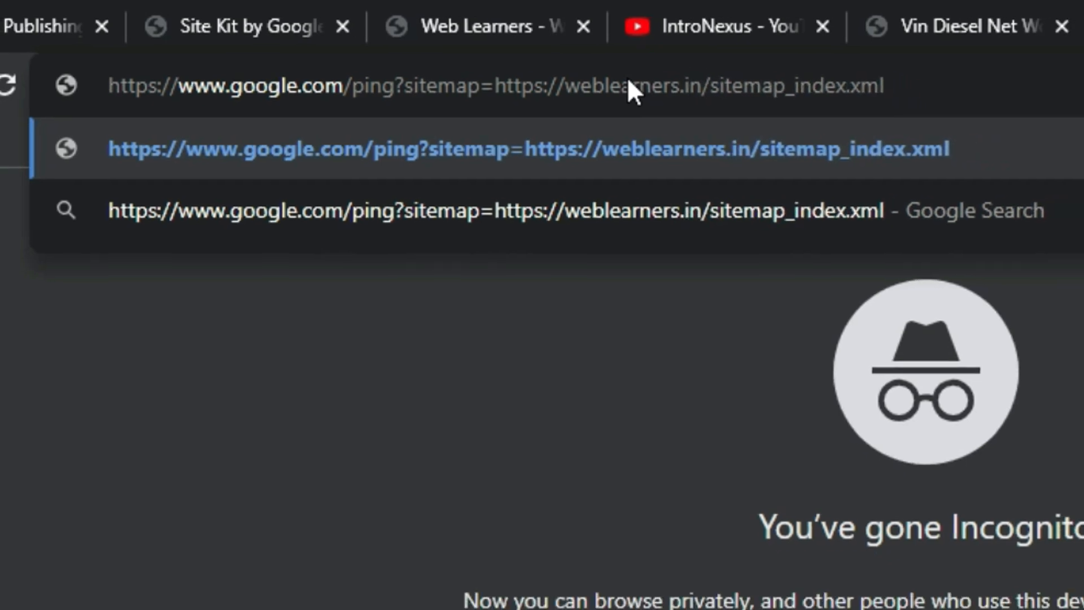
key(ctrl+a)
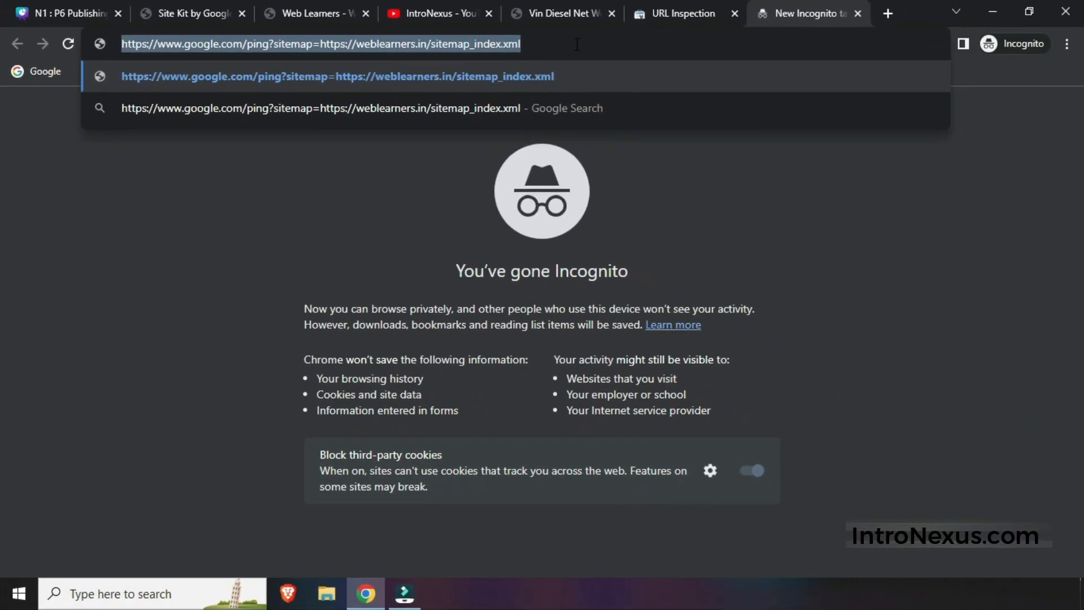
click(576, 44)
key(Return)
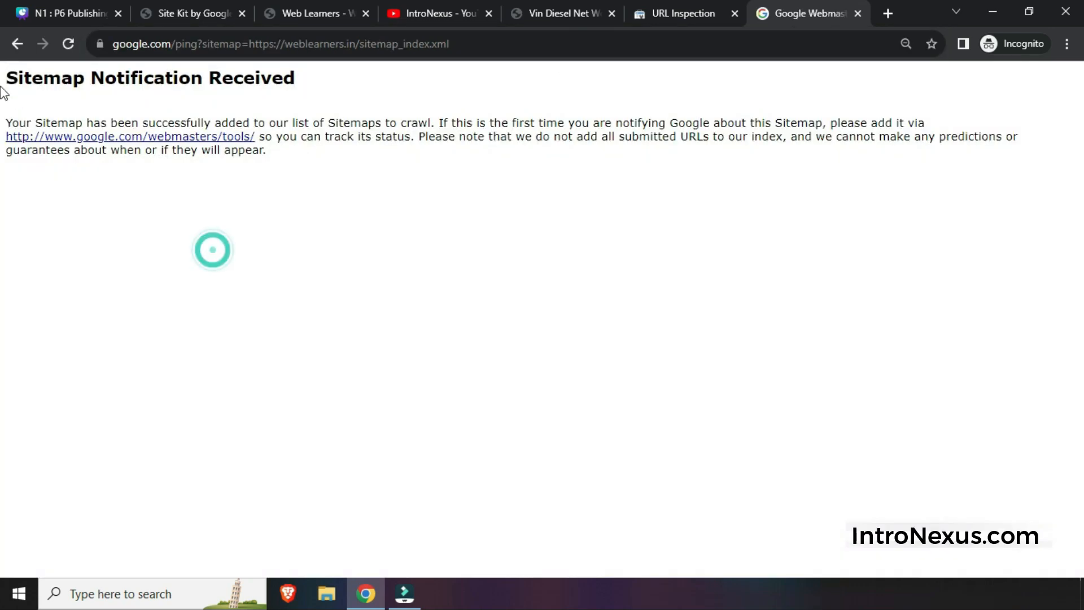
click(326, 123)
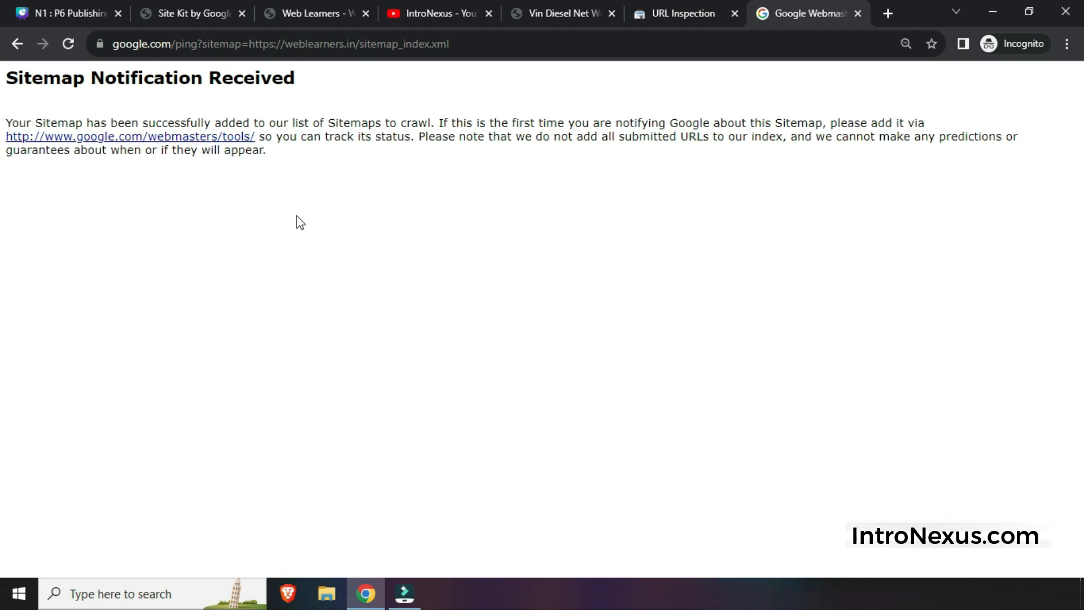
Step: Return to the Sitemap Ping slide in Canva, deselect its text, and close the article, URL Inspection and ping response pages
click(82, 9)
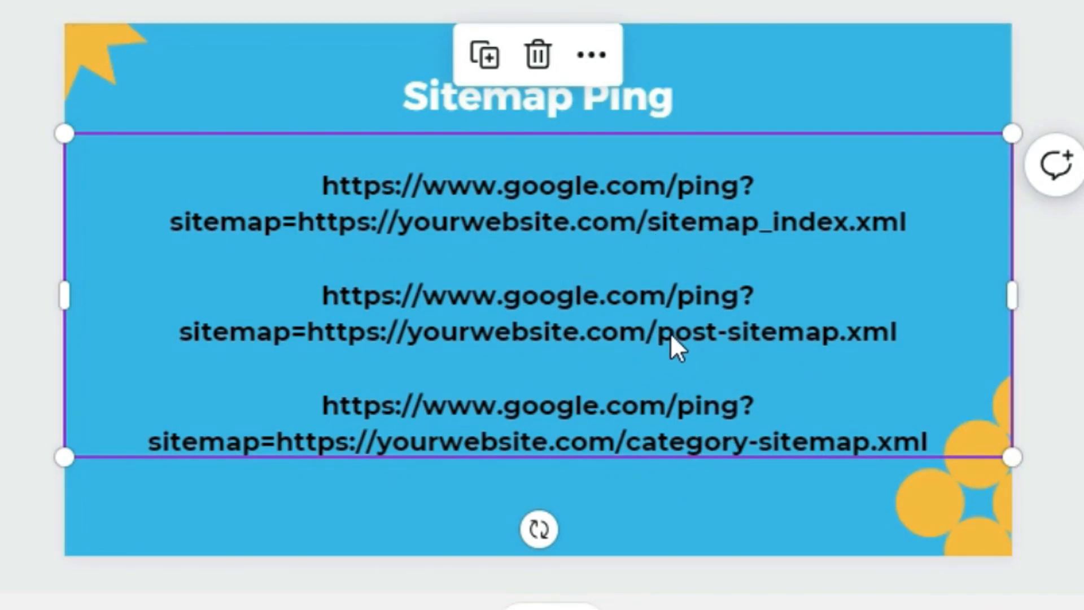
click(1055, 323)
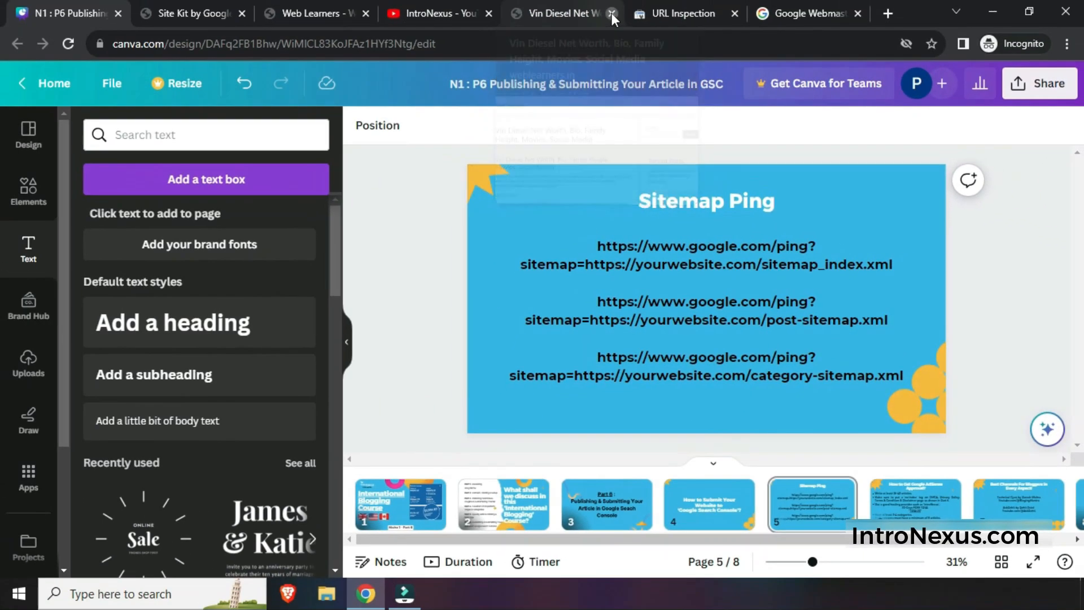
click(612, 12)
click(611, 13)
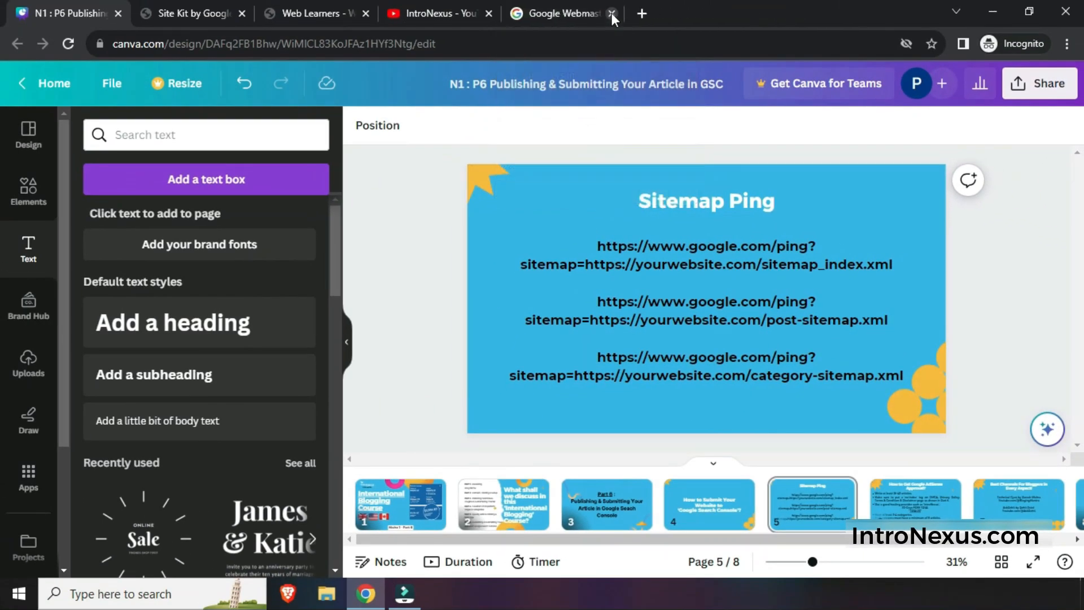
click(612, 13)
Step: Present the Canva deck full screen from the Sitemap Ping slide and advance to the slide on getting Google AdSense approval
click(432, 256)
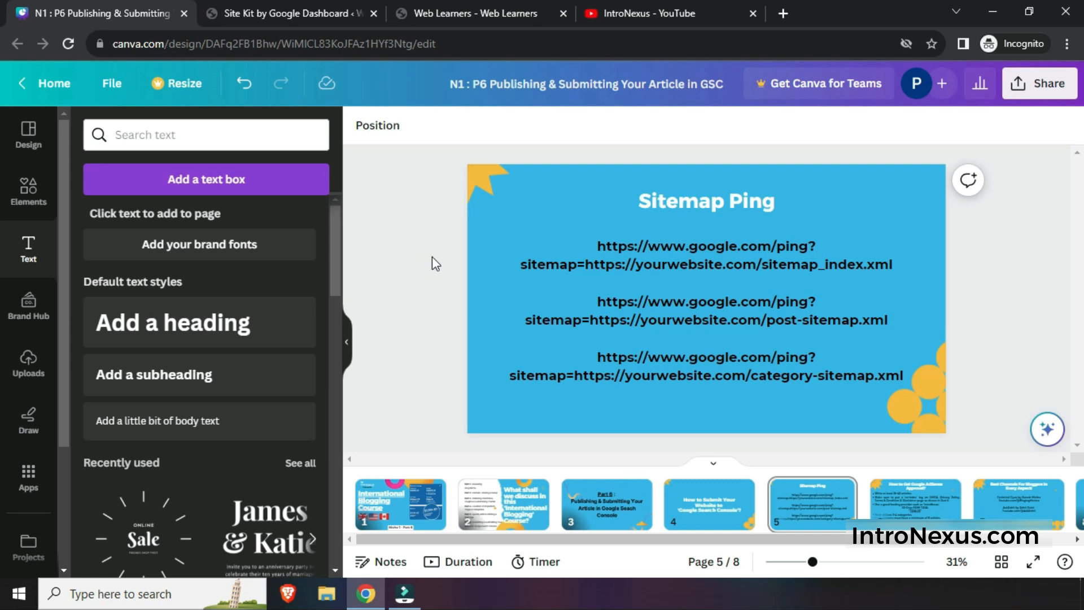
key(ctrl+alt+p)
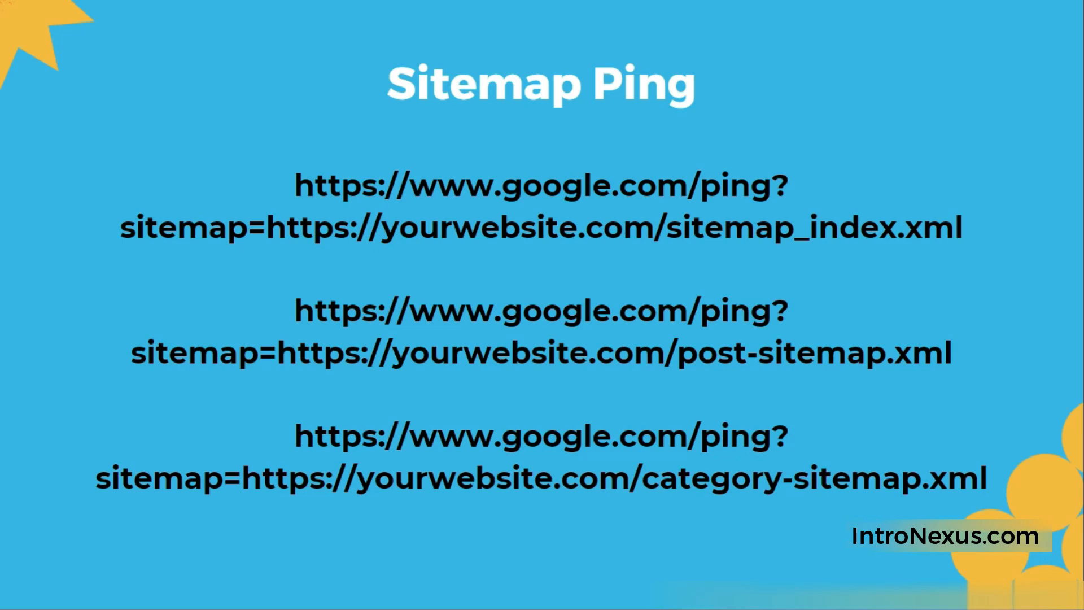
key(Right)
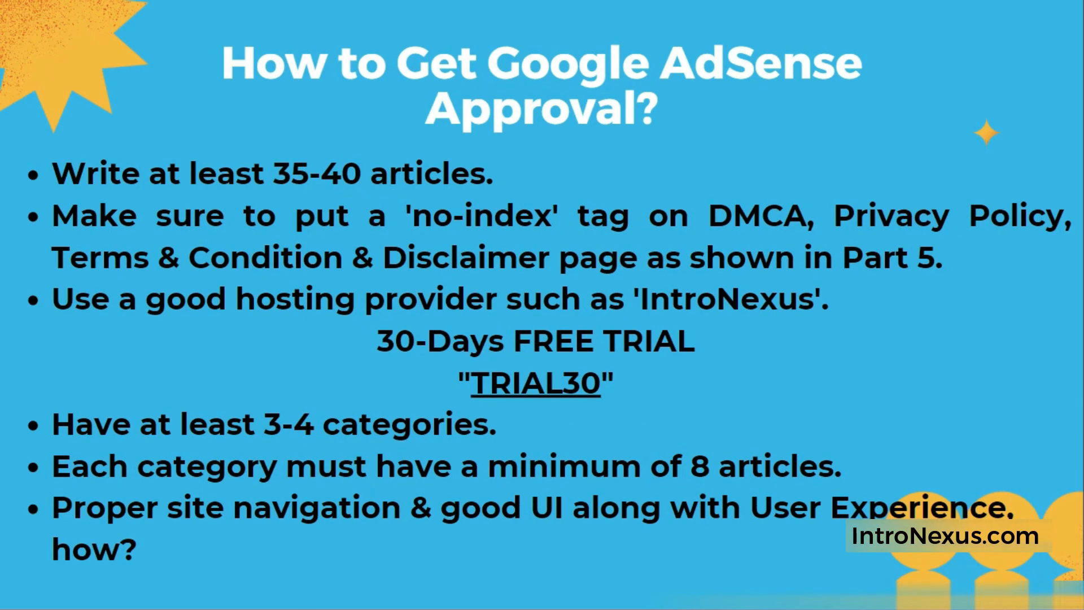